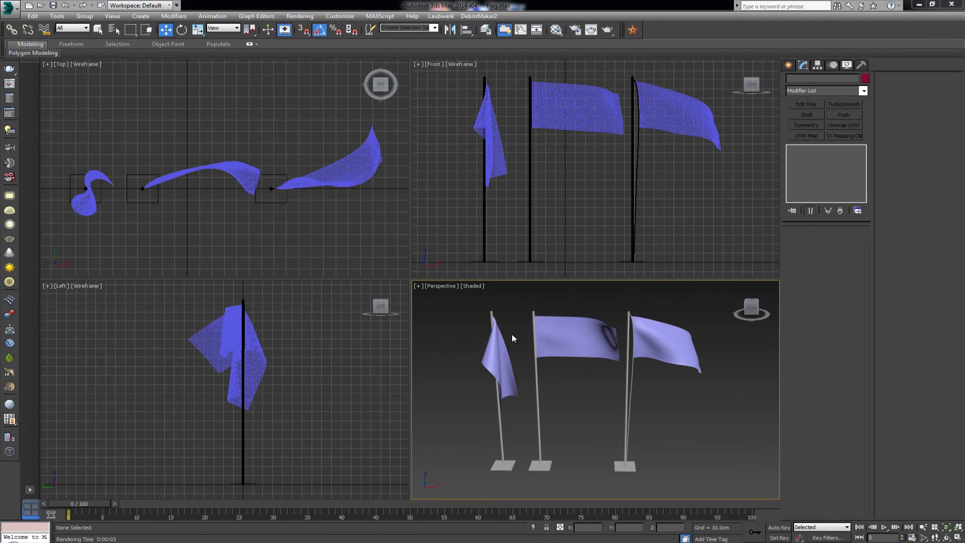
Maximize the Perspective viewport so the three lavender flags on poles fill the workspace.
{"action": "key", "text": "alt+w"}
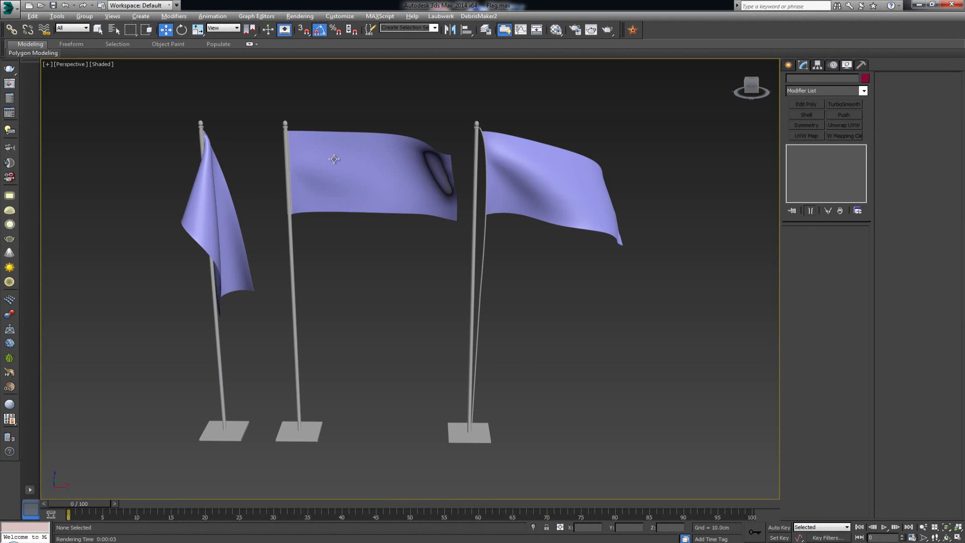
{"action": "scroll", "coordinate": [335, 160], "scroll_direction": "up", "scroll_amount": 3}
{"action": "scroll", "coordinate": [346, 186], "scroll_direction": "down", "scroll_amount": 3}
{"action": "mouse_move", "coordinate": [350, 203]}
{"action": "middle_mouse_down", "text": "alt"}
{"action": "mouse_move", "coordinate": [412, 200]}
{"action": "mouse_move", "coordinate": [308, 204]}
{"action": "mouse_move", "coordinate": [256, 219]}
{"action": "mouse_move", "coordinate": [356, 240]}
{"action": "mouse_move", "coordinate": [382, 221]}
{"action": "mouse_move", "coordinate": [384, 211]}
{"action": "mouse_move", "coordinate": [363, 206]}
{"action": "middle_mouse_up", "text": "alt"}
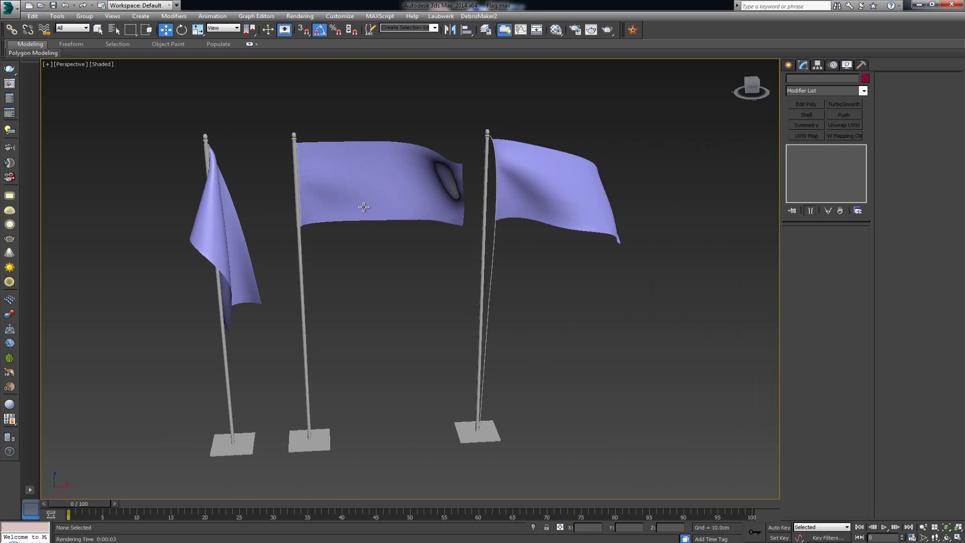
{"action": "left_click", "coordinate": [228, 242]}
{"action": "scroll", "coordinate": [346, 201], "scroll_direction": "up", "scroll_amount": 4}
{"action": "left_click", "coordinate": [369, 121]}
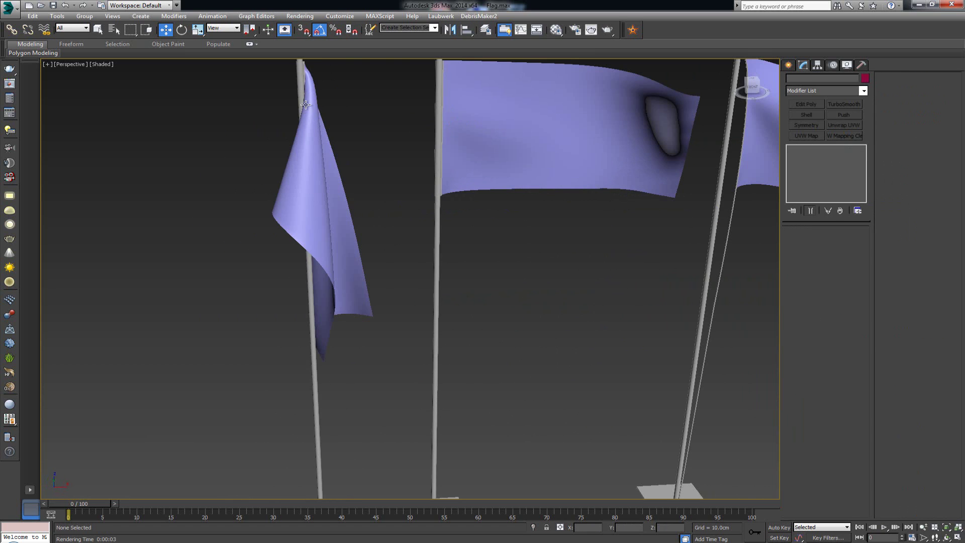
{"action": "middle_click_drag", "start_coordinate": [316, 151], "coordinate": [310, 174]}
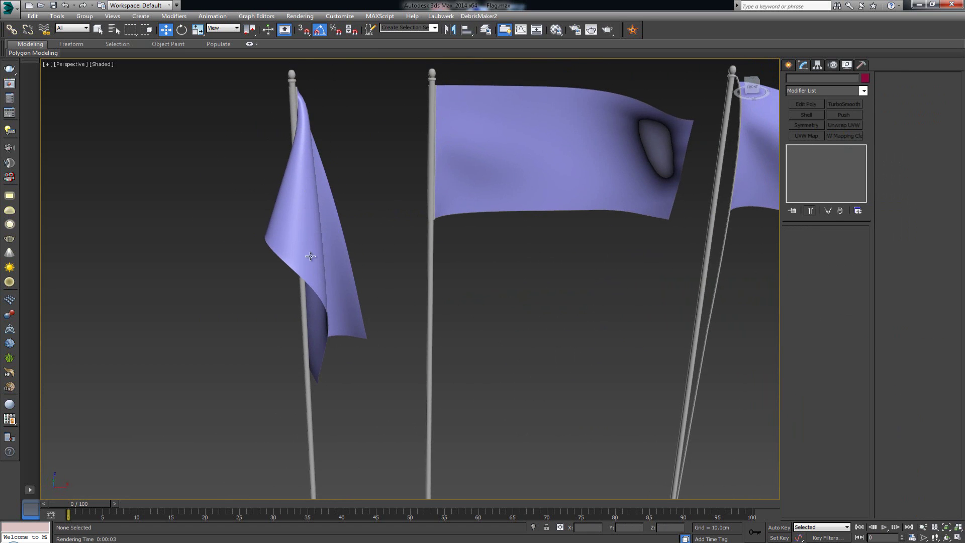
{"action": "scroll", "coordinate": [347, 261], "scroll_direction": "down", "scroll_amount": 3}
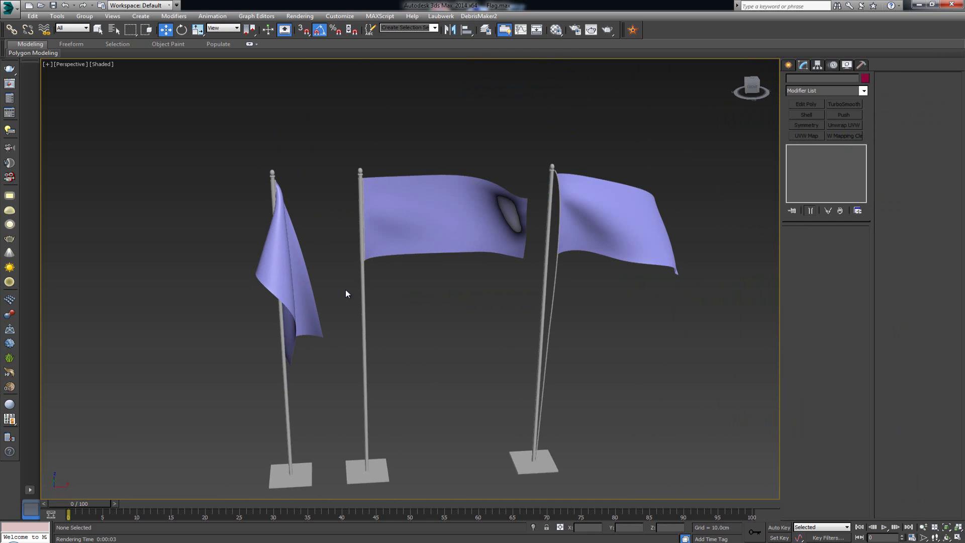
{"action": "scroll", "coordinate": [375, 289], "scroll_direction": "up", "scroll_amount": 4}
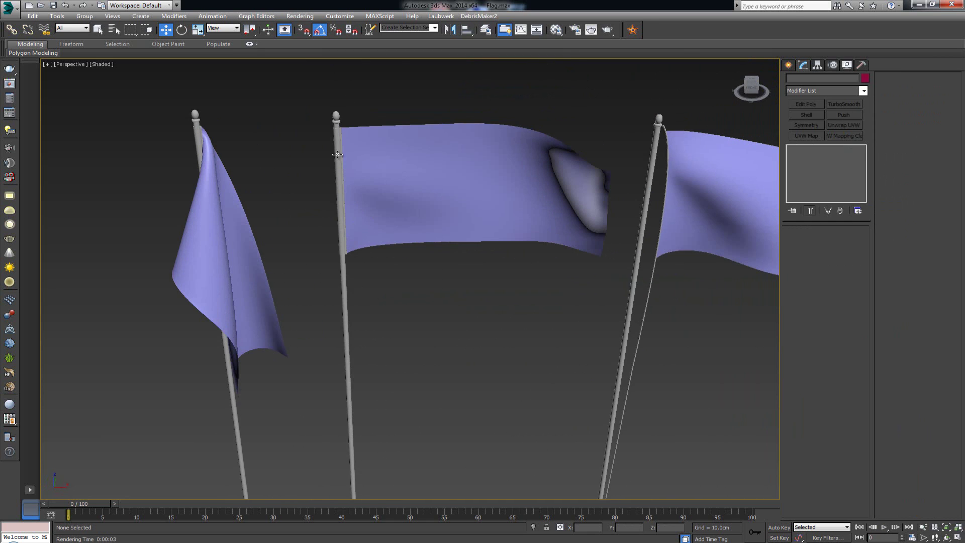
{"action": "left_click", "coordinate": [336, 150]}
{"action": "scroll", "coordinate": [386, 225], "scroll_direction": "up", "scroll_amount": 5}
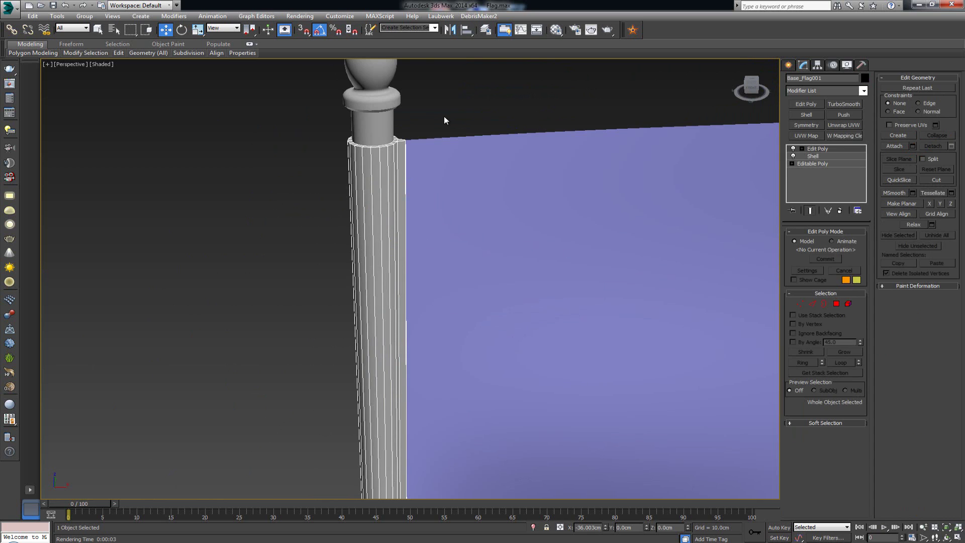
{"action": "left_click", "coordinate": [444, 121]}
{"action": "middle_click_drag", "start_coordinate": [445, 121], "coordinate": [355, 182], "text": "alt"}
{"action": "left_click", "coordinate": [420, 137]}
{"action": "scroll", "coordinate": [411, 348], "scroll_direction": "down", "scroll_amount": 3}
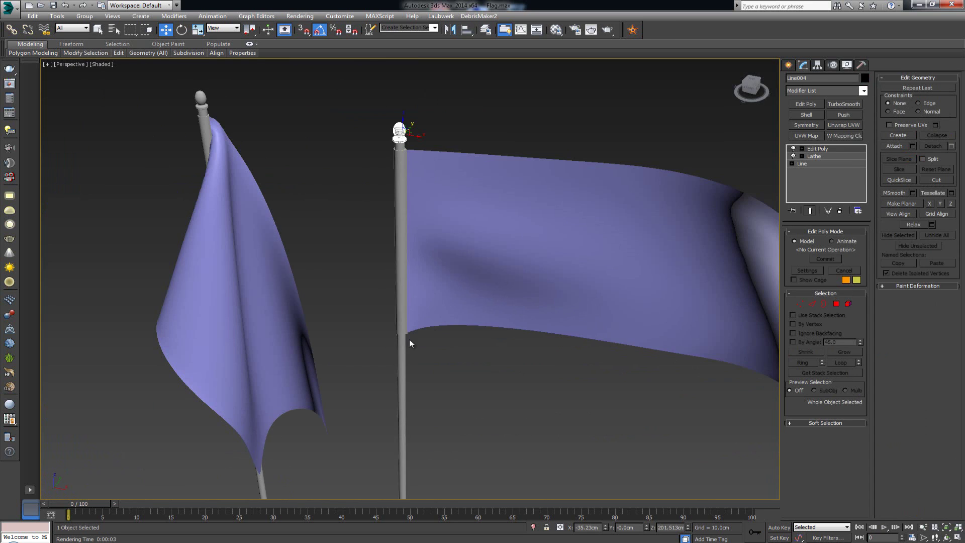
{"action": "left_click", "coordinate": [405, 327]}
{"action": "scroll", "coordinate": [406, 291], "scroll_direction": "down", "scroll_amount": 3}
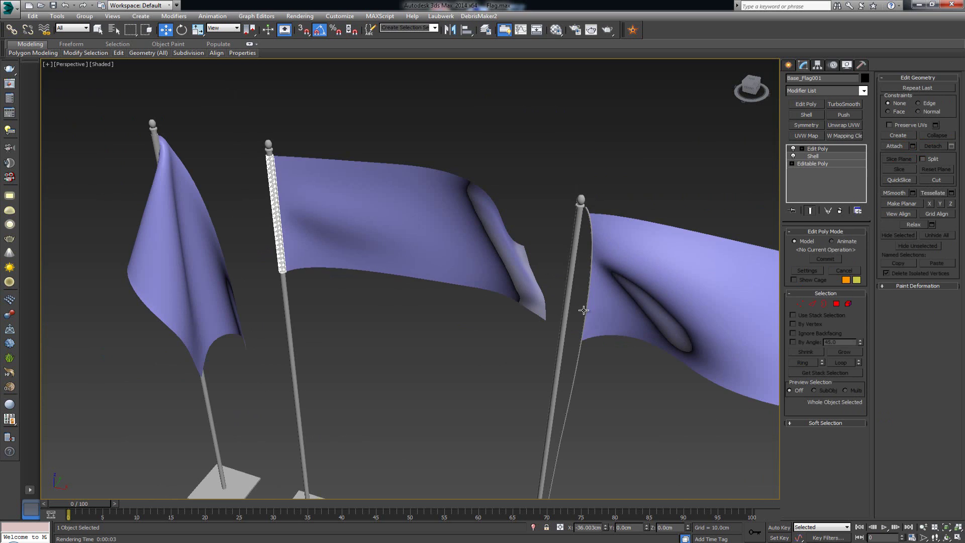
{"action": "left_click", "coordinate": [582, 371]}
{"action": "scroll", "coordinate": [503, 358], "scroll_direction": "up", "scroll_amount": 2}
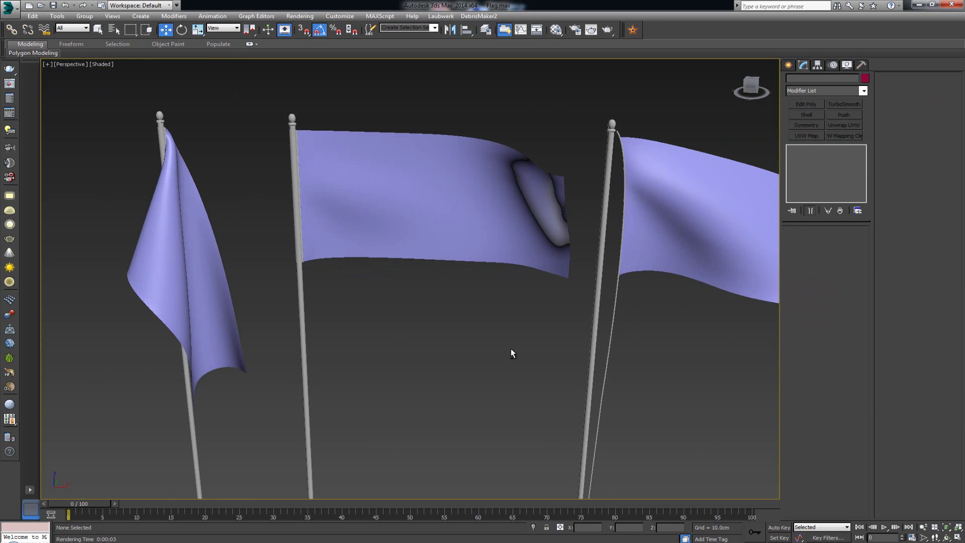
{"action": "left_click", "coordinate": [608, 323]}
{"action": "middle_click_drag", "start_coordinate": [608, 323], "coordinate": [516, 334], "text": "alt"}
{"action": "left_click", "coordinate": [527, 311]}
{"action": "scroll", "coordinate": [503, 306], "scroll_direction": "down", "scroll_amount": 3}
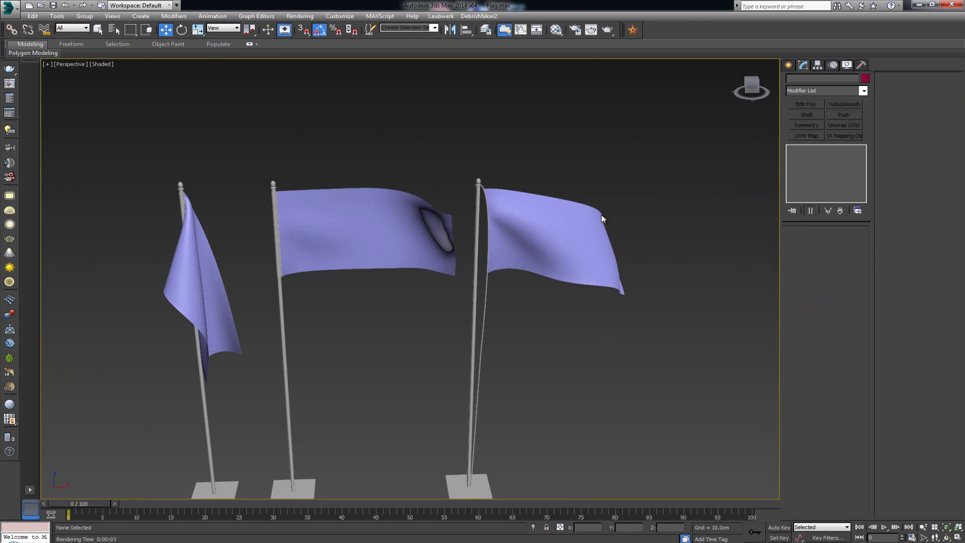
{"action": "middle_click_drag", "start_coordinate": [415, 300], "coordinate": [449, 241]}
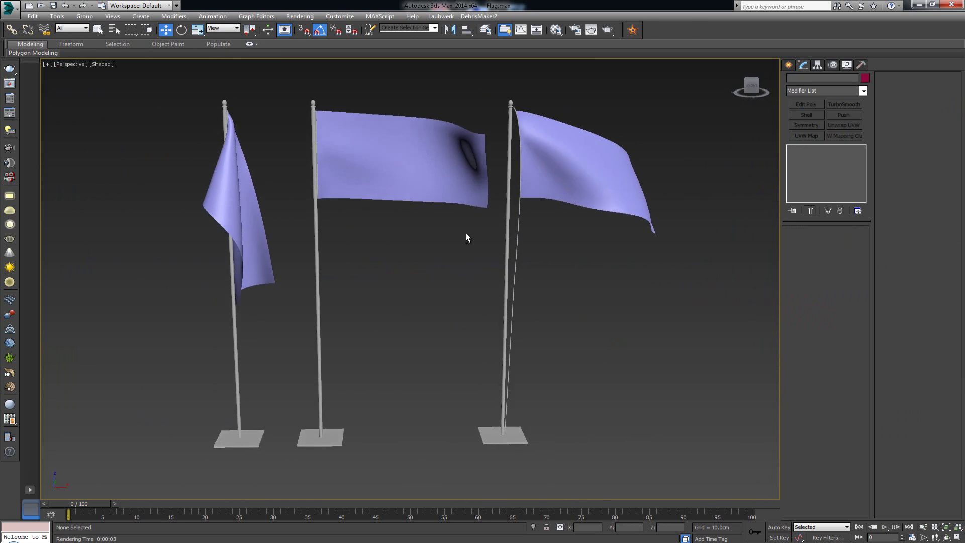
{"action": "middle_click_drag", "start_coordinate": [467, 243], "coordinate": [471, 263], "text": "alt"}
{"action": "scroll", "coordinate": [445, 230], "scroll_direction": "up", "scroll_amount": 3}
{"action": "scroll", "coordinate": [452, 242], "scroll_direction": "down", "scroll_amount": 3}
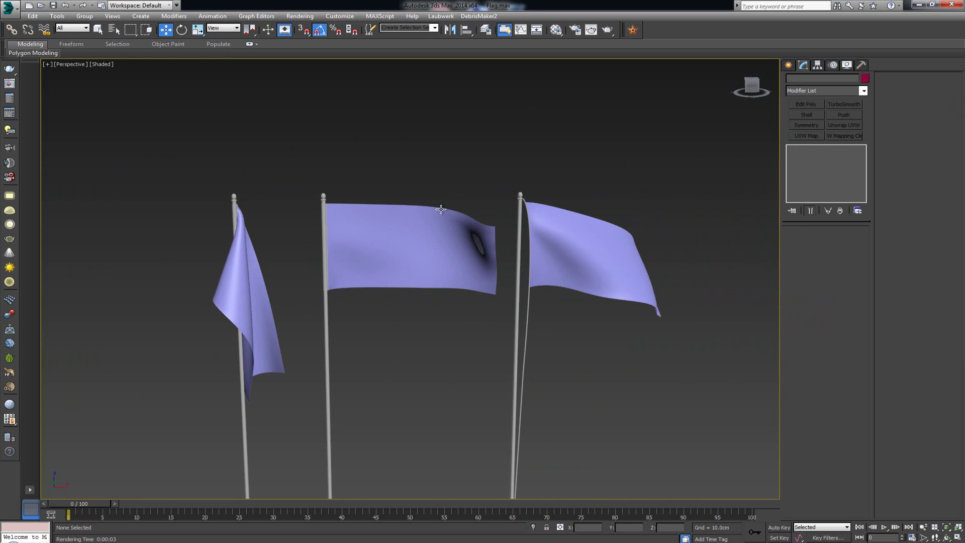
{"action": "middle_click_drag", "start_coordinate": [360, 238], "coordinate": [356, 208]}
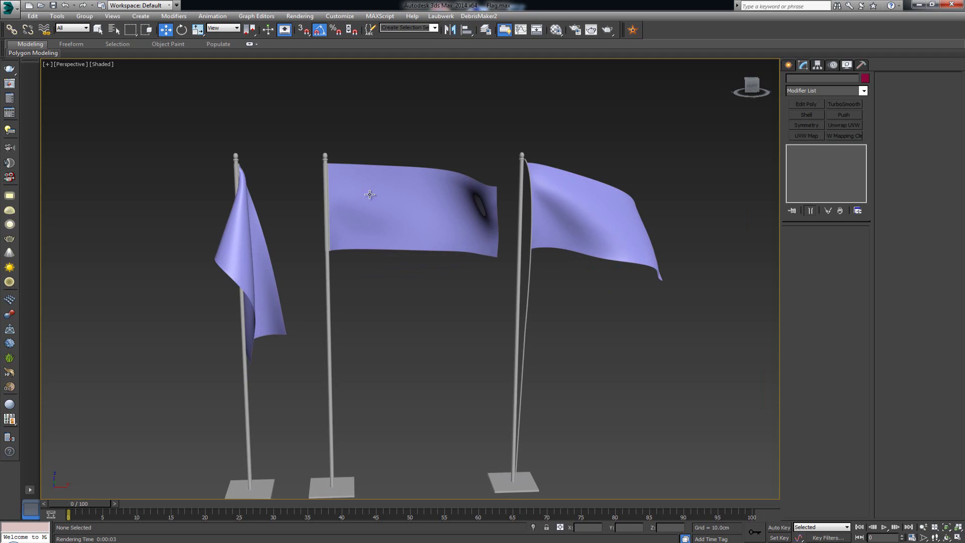
{"action": "scroll", "coordinate": [333, 198], "scroll_direction": "down", "scroll_amount": 3}
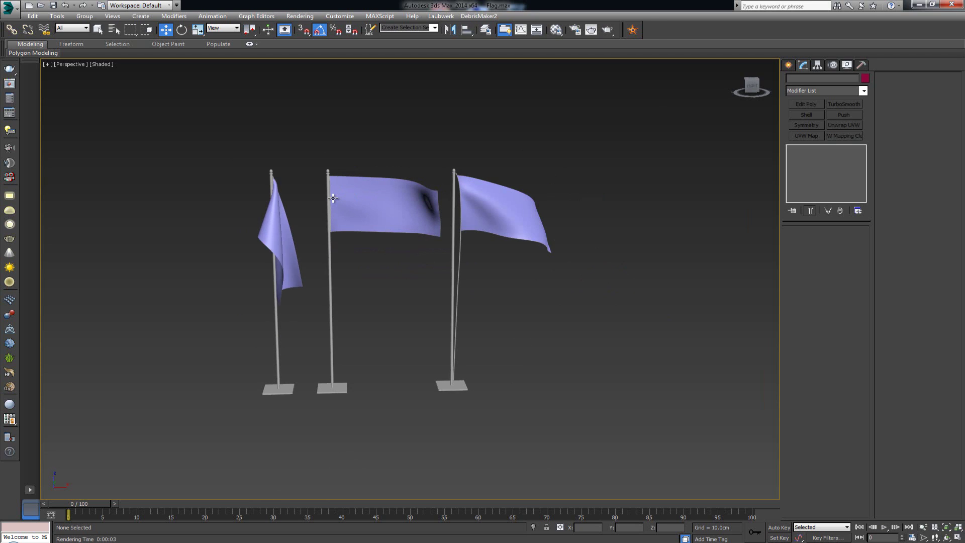
{"action": "scroll", "coordinate": [332, 198], "scroll_direction": "up", "scroll_amount": 3}
{"action": "middle_click_drag", "start_coordinate": [333, 199], "coordinate": [389, 189], "text": "alt"}
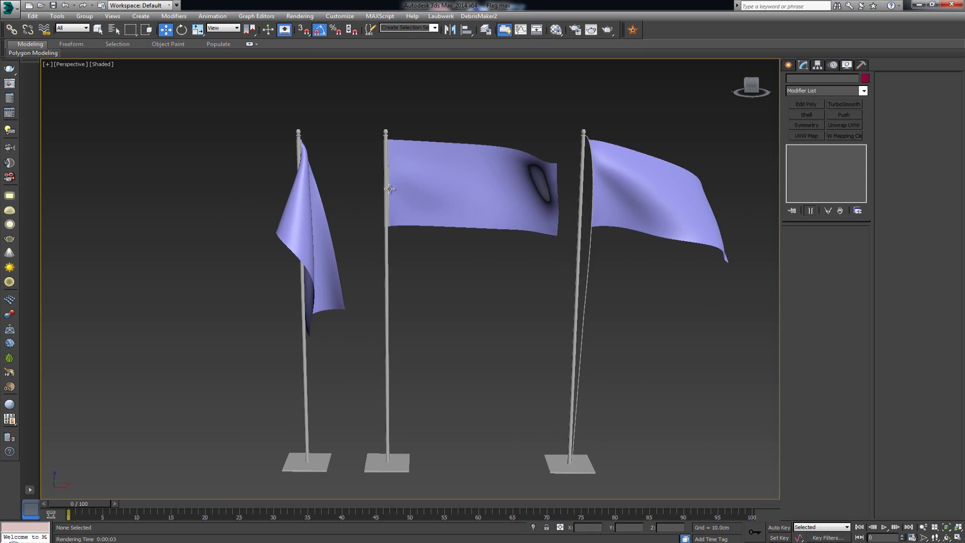
{"action": "scroll", "coordinate": [388, 189], "scroll_direction": "down", "scroll_amount": 3}
{"action": "scroll", "coordinate": [372, 191], "scroll_direction": "up", "scroll_amount": 3}
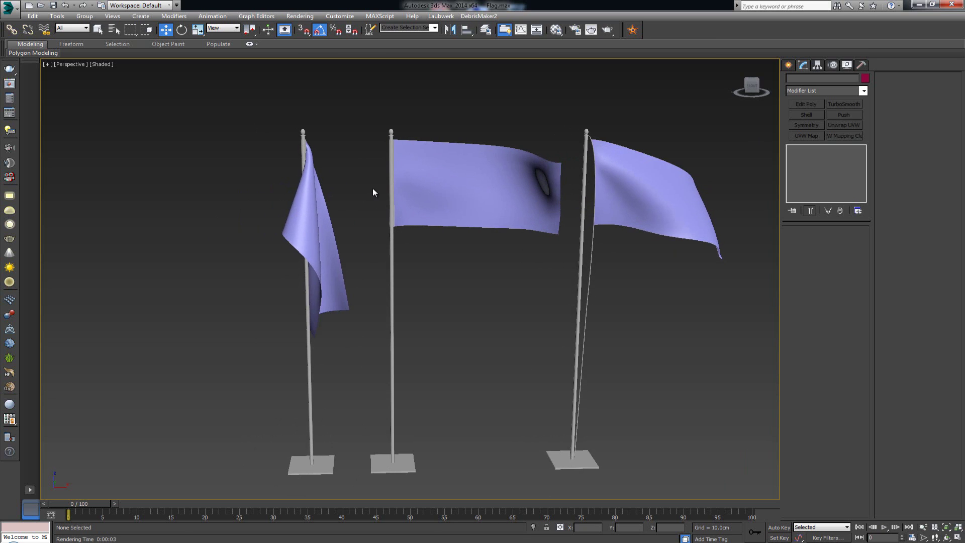
{"action": "scroll", "coordinate": [392, 172], "scroll_direction": "down", "scroll_amount": 4}
{"action": "scroll", "coordinate": [394, 171], "scroll_direction": "up", "scroll_amount": 4}
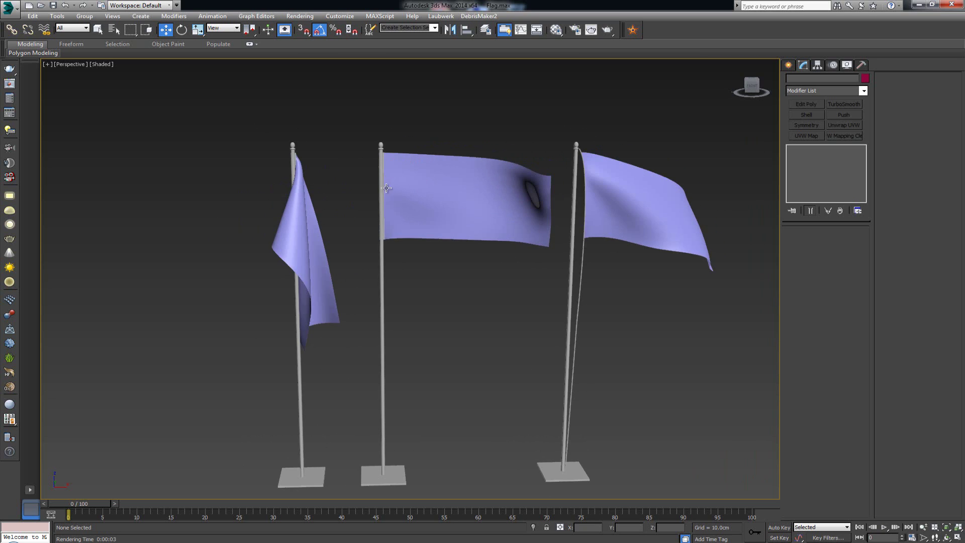
{"action": "scroll", "coordinate": [402, 181], "scroll_direction": "down", "scroll_amount": 1}
{"action": "scroll", "coordinate": [404, 181], "scroll_direction": "down", "scroll_amount": 3}
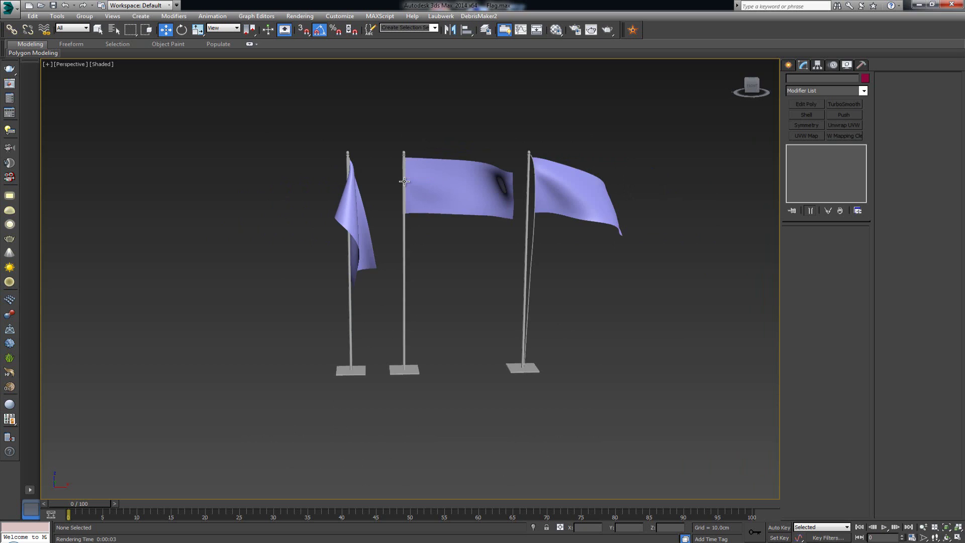
{"action": "scroll", "coordinate": [405, 183], "scroll_direction": "up", "scroll_amount": 4}
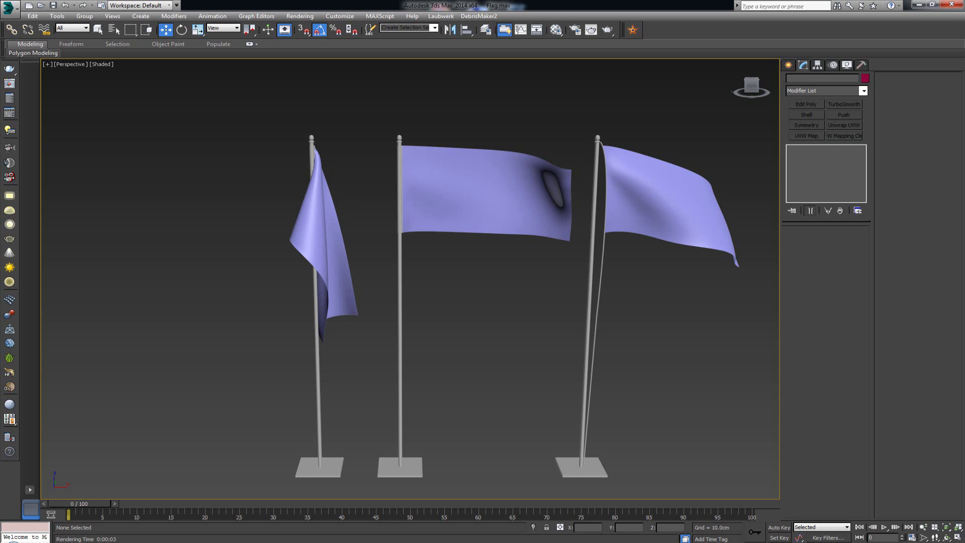
{"action": "key", "text": "alt+Tab"}
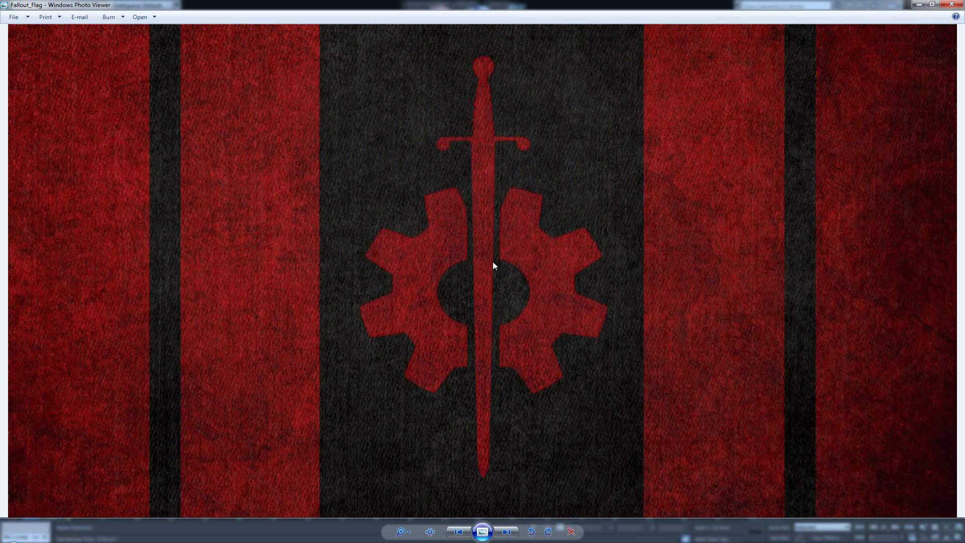
{"action": "left_click", "coordinate": [953, 5]}
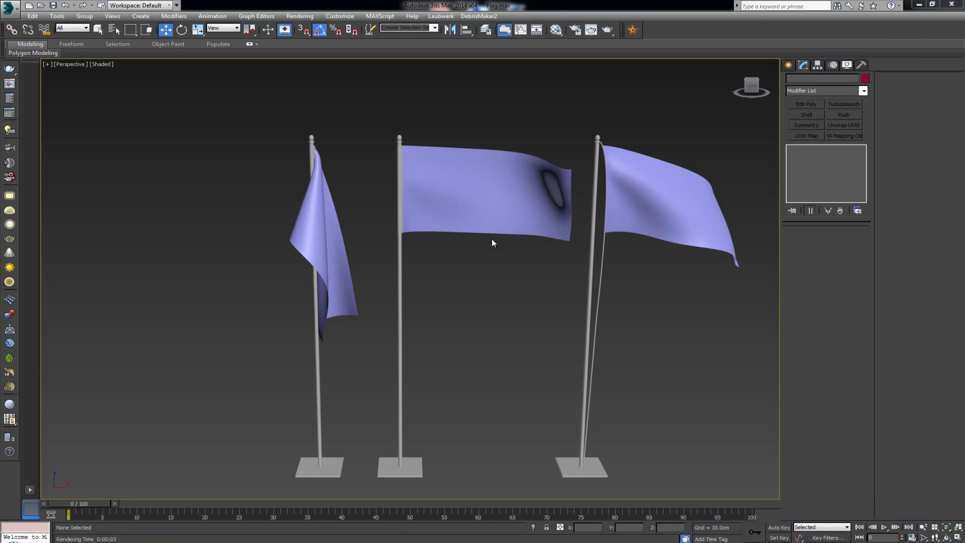
Open the Material Editor and move it to the left, clear of the flags.
{"action": "middle_click_drag", "start_coordinate": [491, 240], "coordinate": [492, 262]}
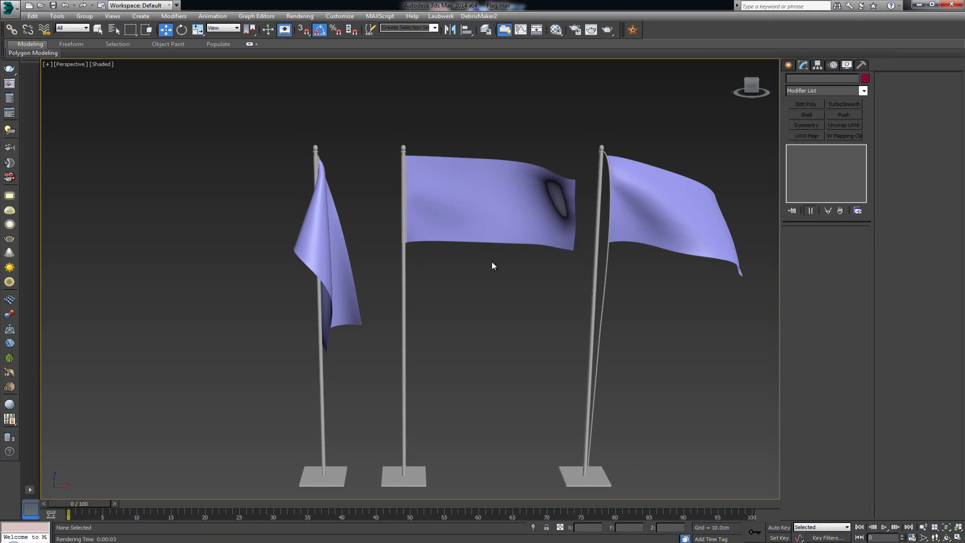
{"action": "key", "text": "m"}
{"action": "left_click_drag", "start_coordinate": [636, 86], "coordinate": [134, 89]}
{"action": "middle_click_drag", "start_coordinate": [400, 192], "coordinate": [427, 189]}
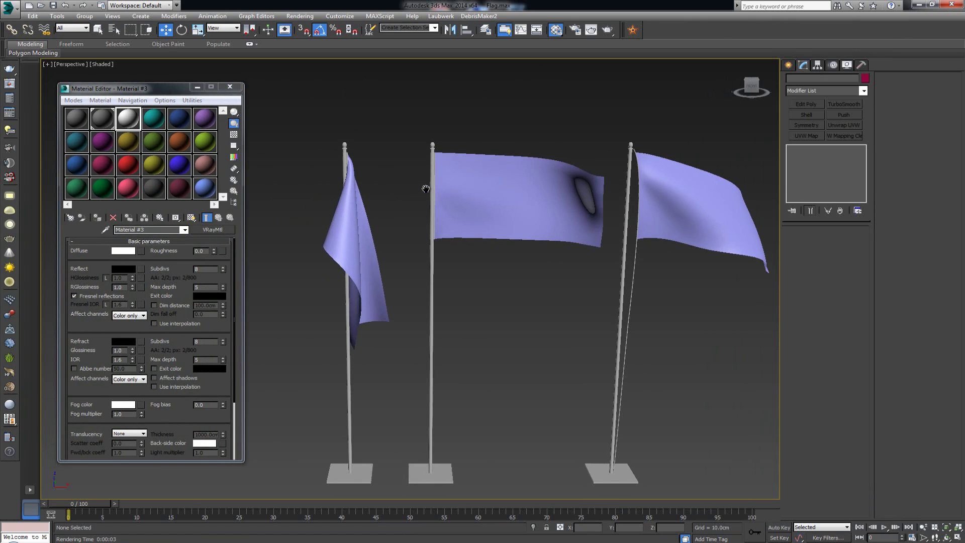
Apply teal to the left flag, magenta to the middle and yellow to the right.
{"action": "left_click_drag", "start_coordinate": [75, 147], "coordinate": [344, 243]}
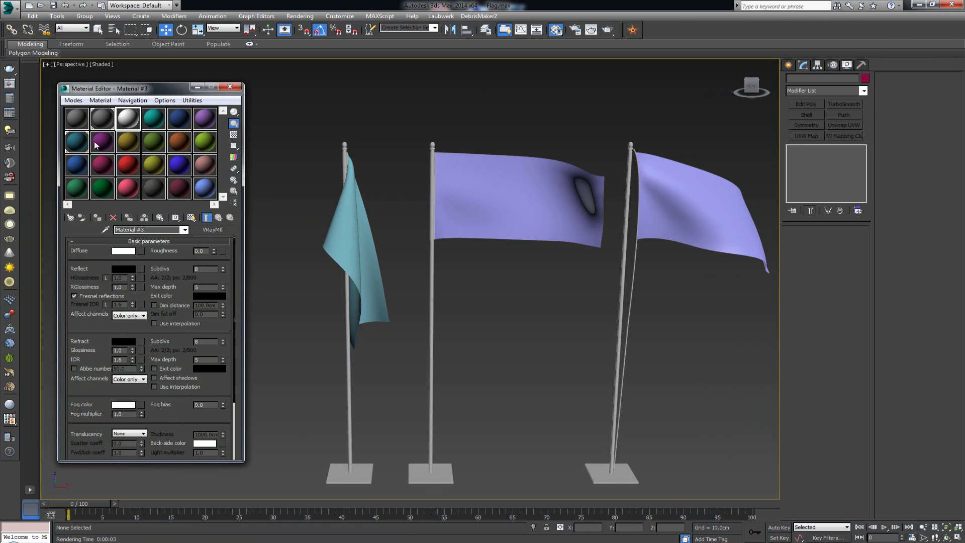
{"action": "left_click_drag", "start_coordinate": [102, 142], "coordinate": [534, 198]}
{"action": "left_click_drag", "start_coordinate": [128, 143], "coordinate": [715, 199]}
{"action": "left_click", "coordinate": [78, 146]}
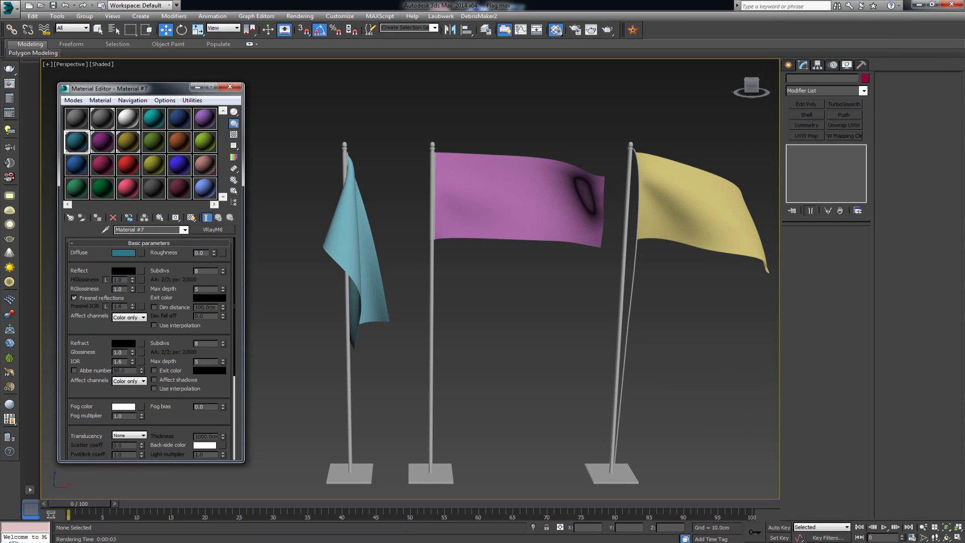
Map the red-and-black image onto the left flag and the striped gear emblem onto the middle flag.
{"action": "left_click_drag", "start_coordinate": [123, 253], "coordinate": [184, 283]}
{"action": "left_click", "coordinate": [190, 218]}
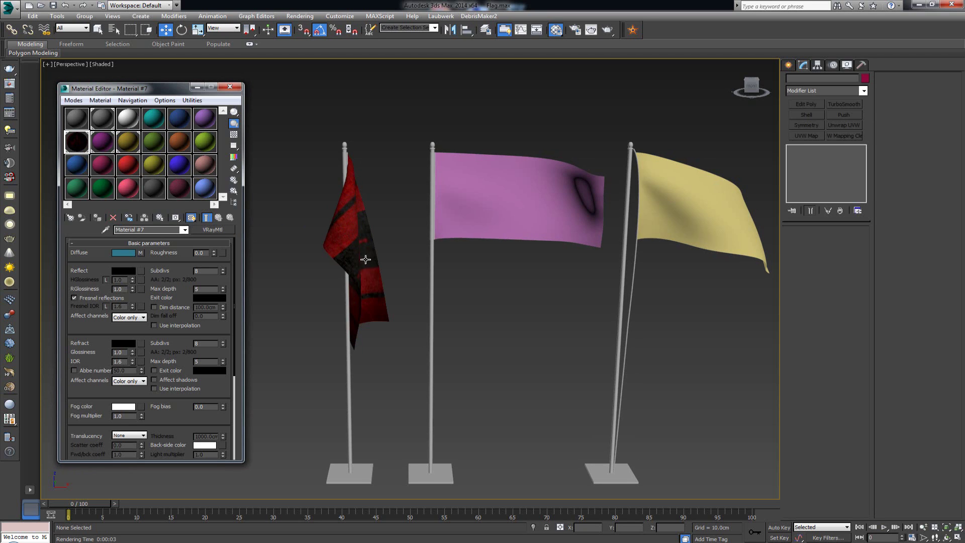
{"action": "left_click", "coordinate": [101, 141]}
{"action": "mouse_move", "coordinate": [123, 252]}
{"action": "left_mouse_down"}
{"action": "mouse_move", "coordinate": [116, 237]}
{"action": "mouse_move", "coordinate": [140, 252]}
{"action": "left_mouse_up"}
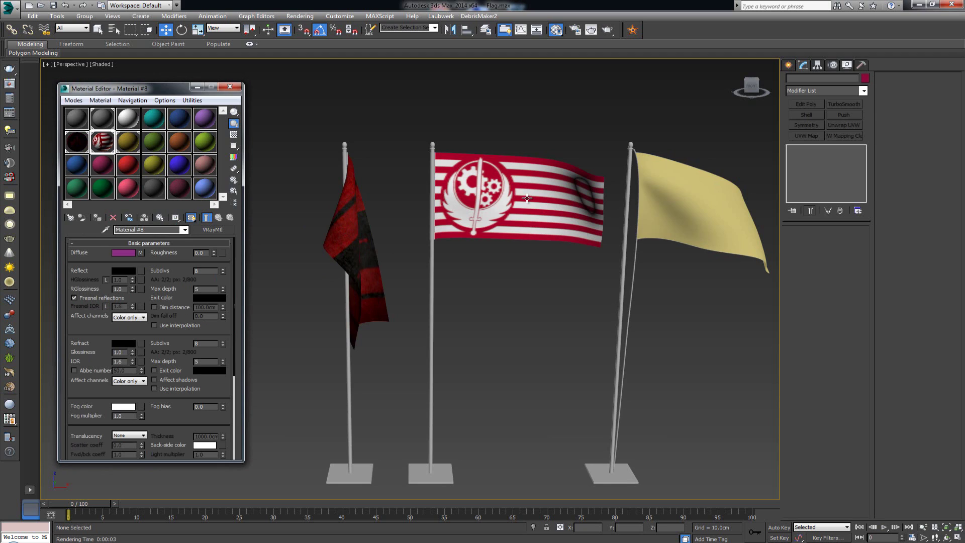
Give the right flag the California bear image as its diffuse map, shown in the viewport.
{"action": "left_click", "coordinate": [134, 141]}
{"action": "left_click", "coordinate": [191, 217]}
{"action": "mouse_move", "coordinate": [123, 252]}
{"action": "left_mouse_down"}
{"action": "mouse_move", "coordinate": [111, 250]}
{"action": "mouse_move", "coordinate": [142, 253]}
{"action": "left_mouse_up"}
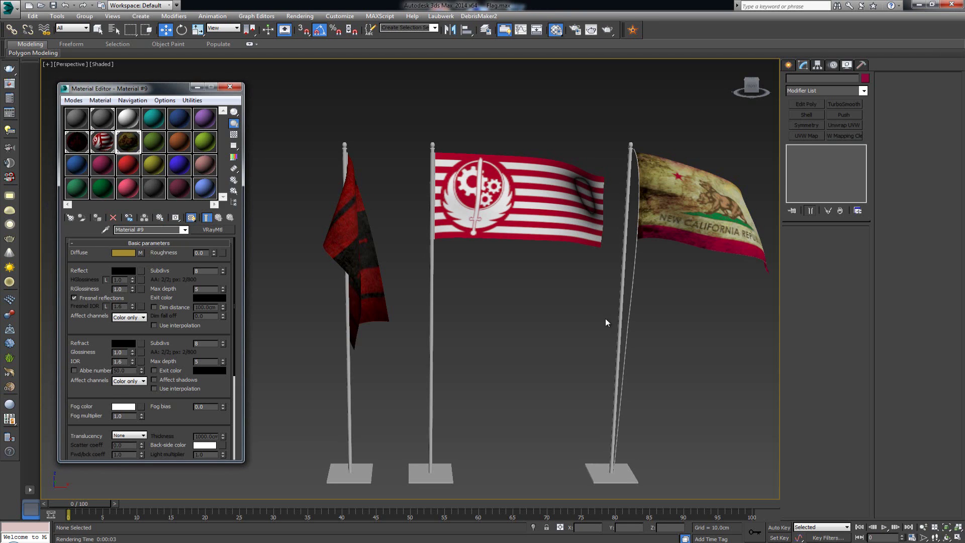
{"action": "middle_click_drag", "start_coordinate": [613, 319], "coordinate": [567, 318]}
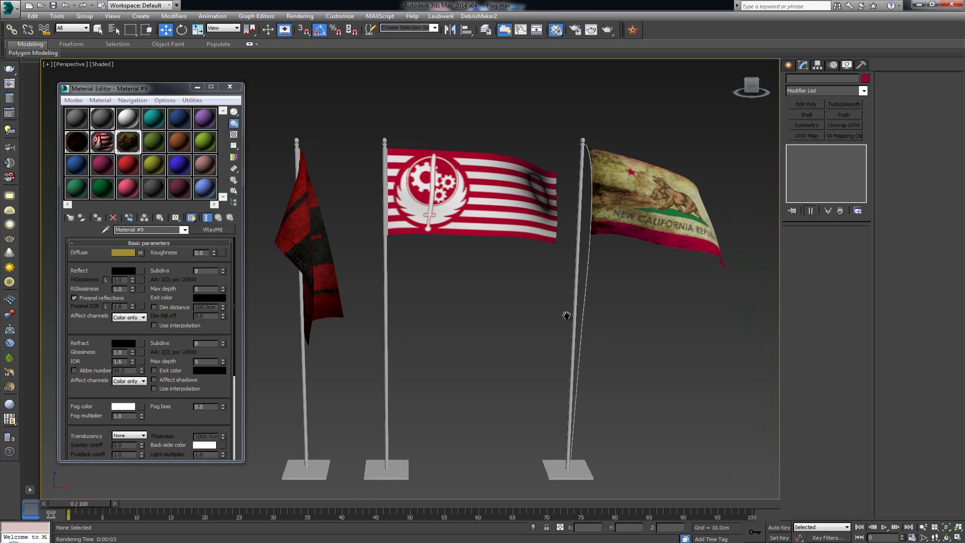
Close the Material Editor, reframe the view and render the three flags with V-Ray.
{"action": "left_click", "coordinate": [230, 86]}
{"action": "middle_click_drag", "start_coordinate": [315, 204], "coordinate": [400, 263], "text": "alt"}
{"action": "scroll", "coordinate": [400, 262], "scroll_direction": "up", "scroll_amount": 3}
{"action": "scroll", "coordinate": [401, 262], "scroll_direction": "down", "scroll_amount": 3}
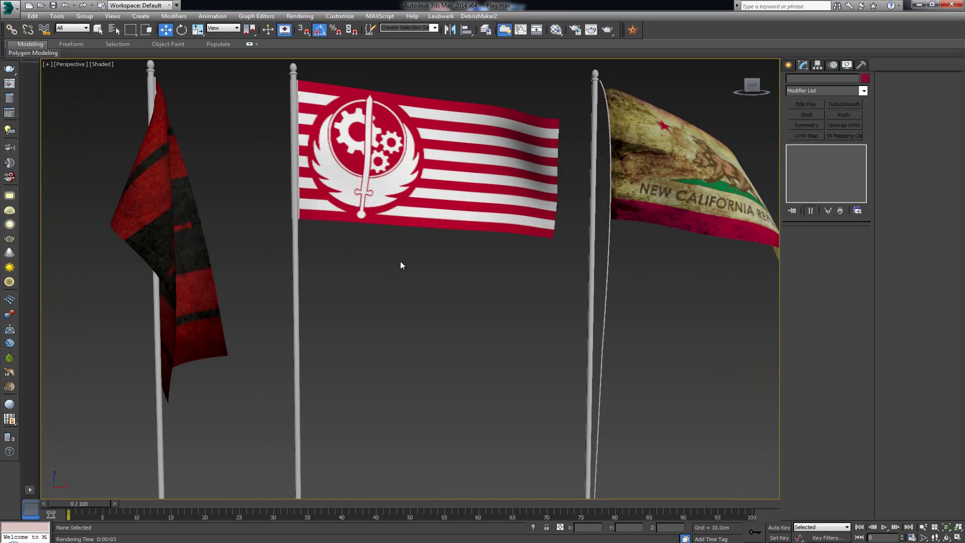
{"action": "key", "text": "shift+q"}
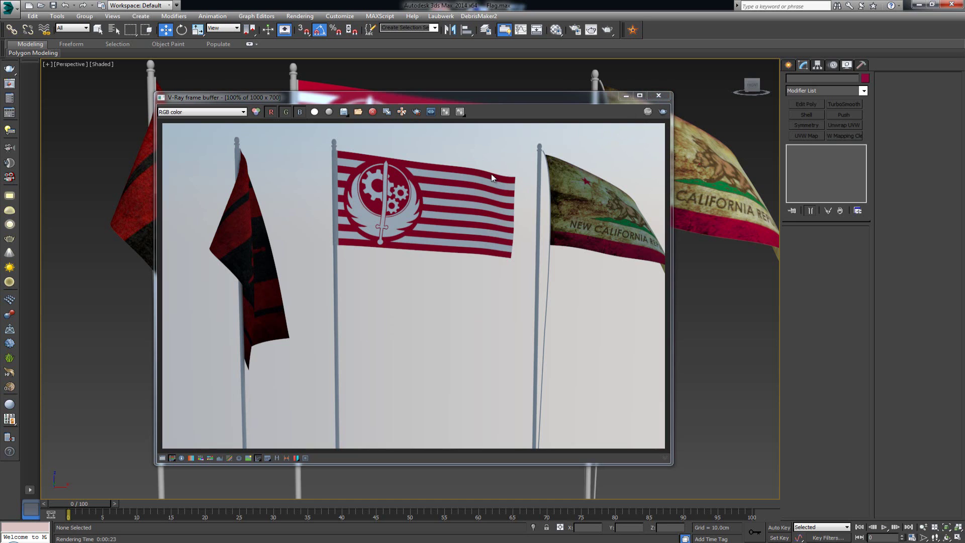
Close the V-Ray frame buffer and reframe the view around all three flags and their bases.
{"action": "left_click", "coordinate": [659, 95]}
{"action": "scroll", "coordinate": [384, 180], "scroll_direction": "down", "scroll_amount": 4}
{"action": "middle_click_drag", "start_coordinate": [385, 180], "coordinate": [364, 194], "text": "alt"}
{"action": "middle_click_drag", "start_coordinate": [442, 216], "coordinate": [446, 204], "text": "alt"}
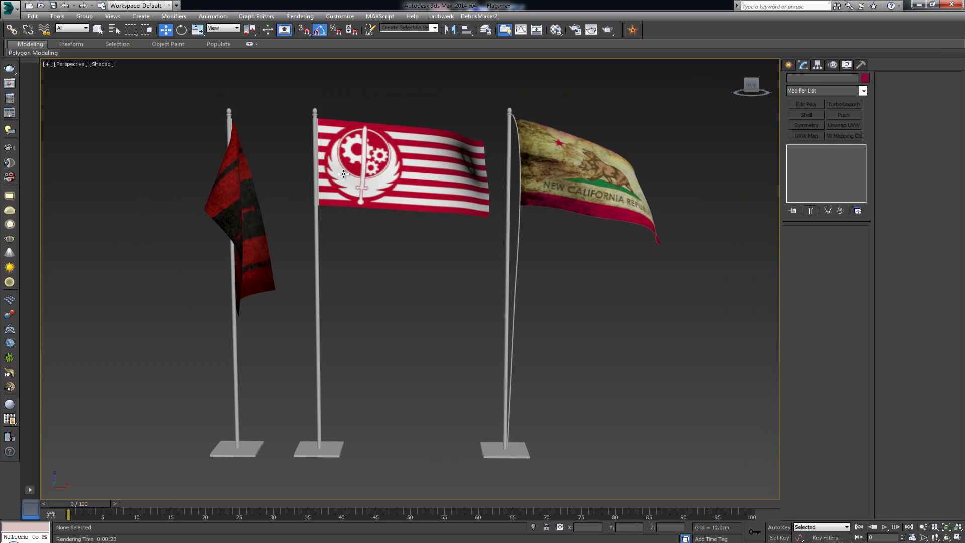
{"action": "middle_click_drag", "start_coordinate": [384, 178], "coordinate": [374, 216]}
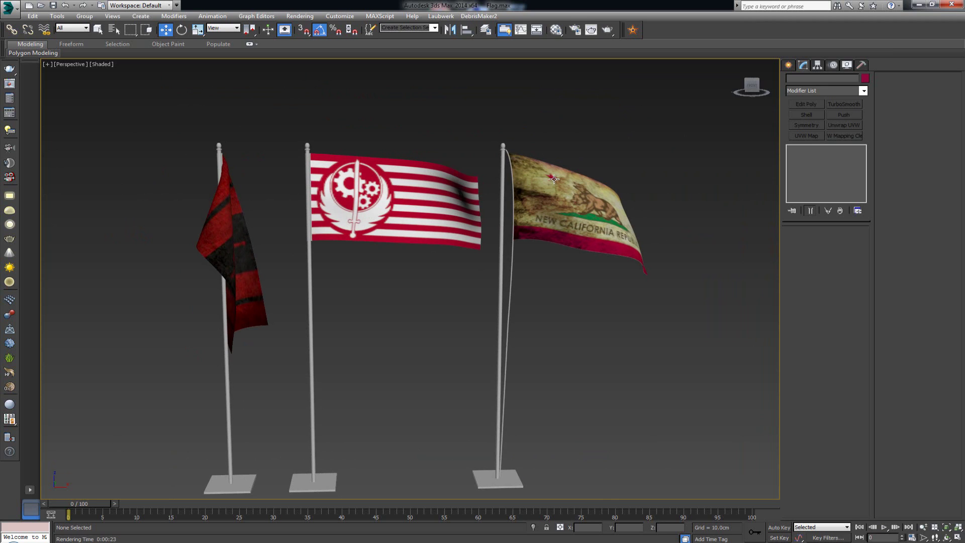
{"action": "middle_click_drag", "start_coordinate": [433, 218], "coordinate": [434, 203]}
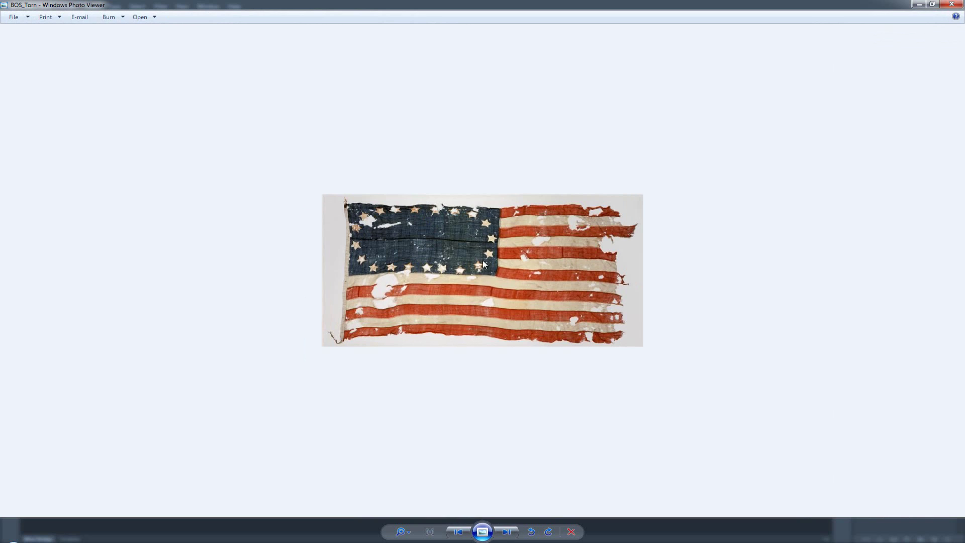
Zoom into the BOS_Torn reference photo to study the flag's ragged, torn edges.
{"action": "scroll", "coordinate": [502, 296], "scroll_direction": "up", "scroll_amount": 2}
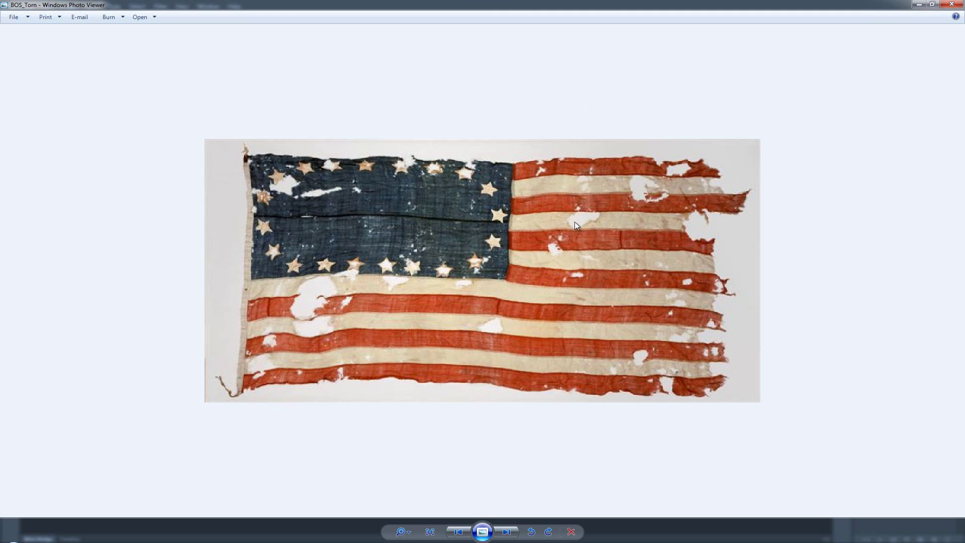
Open BOS_Torn.jpg in Photoshop at 200% zoom and start a new 2000×1000 px document.
{"action": "left_click", "coordinate": [951, 4]}
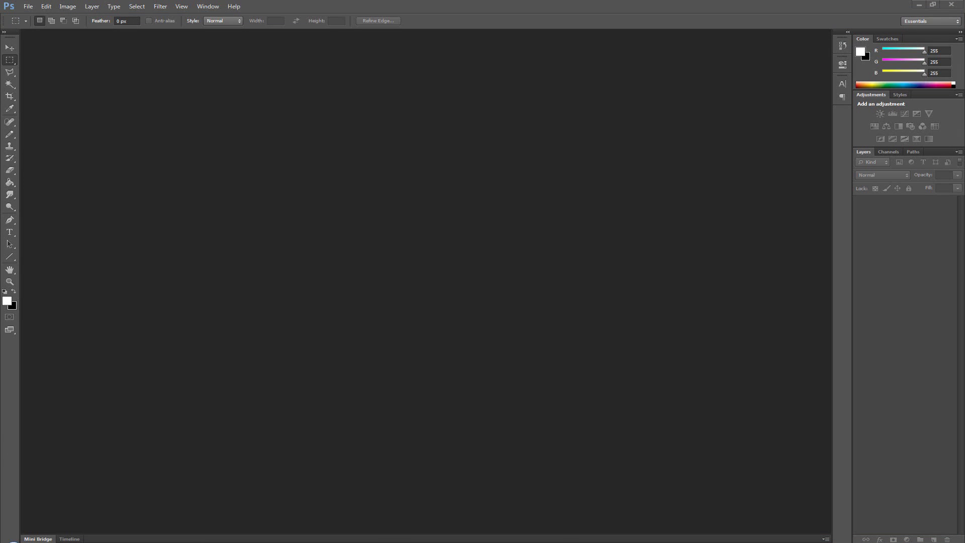
{"action": "left_click_drag", "start_coordinate": [381, 248], "coordinate": [385, 248]}
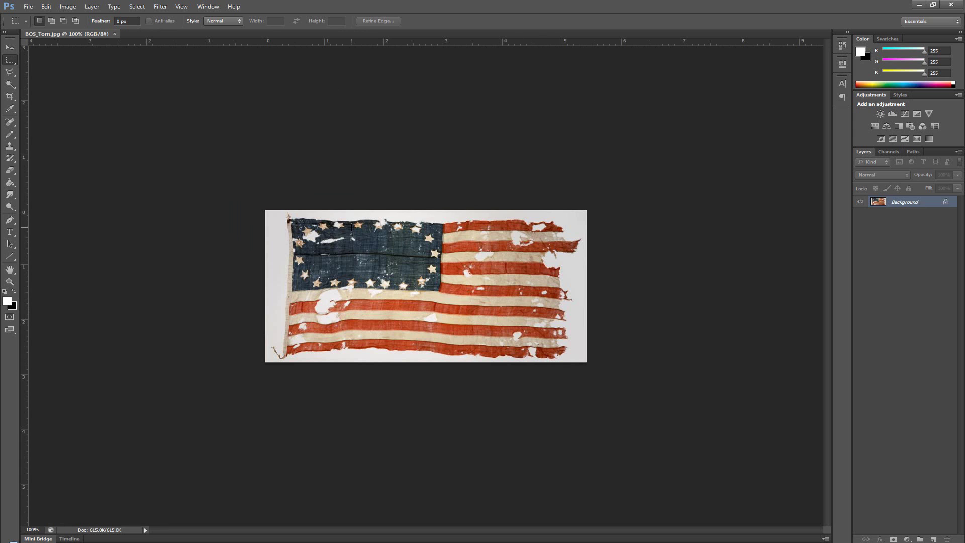
{"action": "key", "text": "z"}
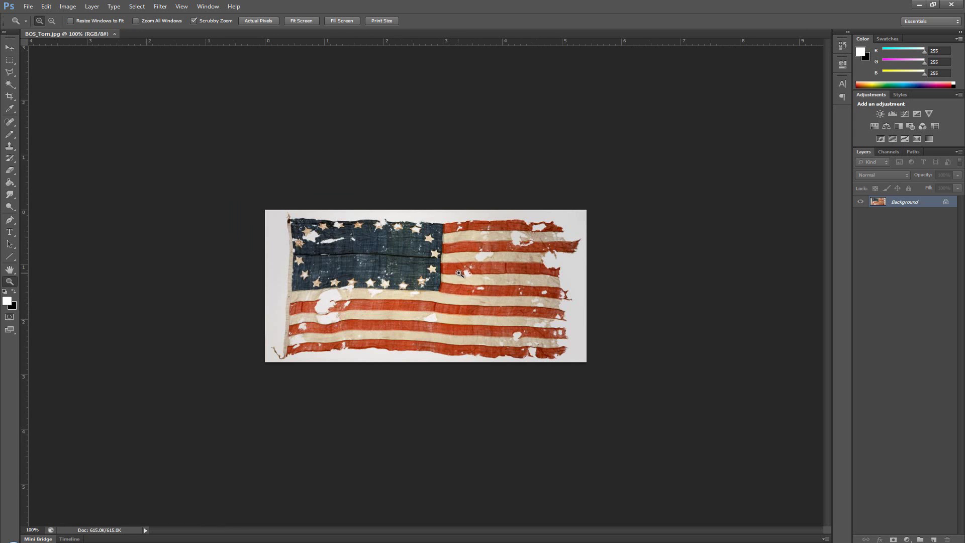
{"action": "left_click", "coordinate": [477, 274]}
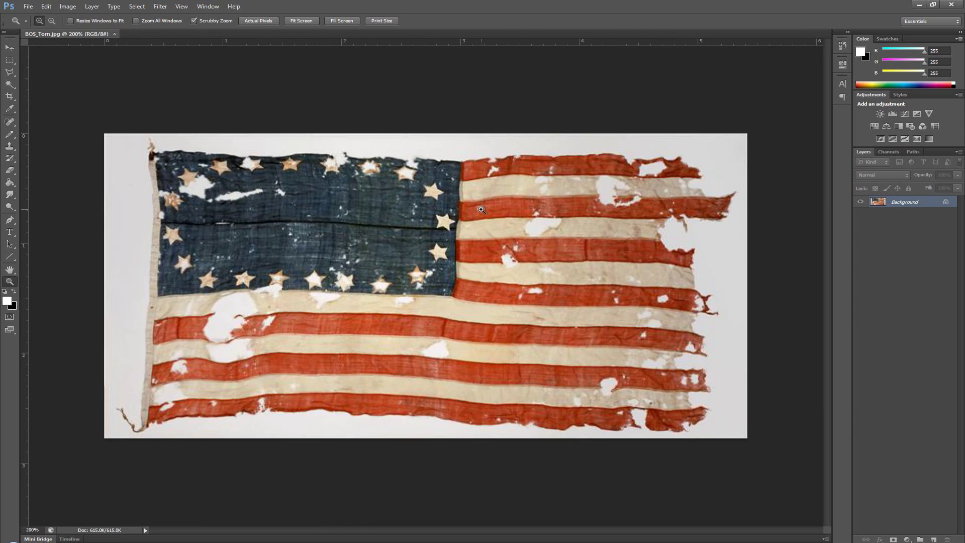
{"action": "key", "text": "ctrl+n"}
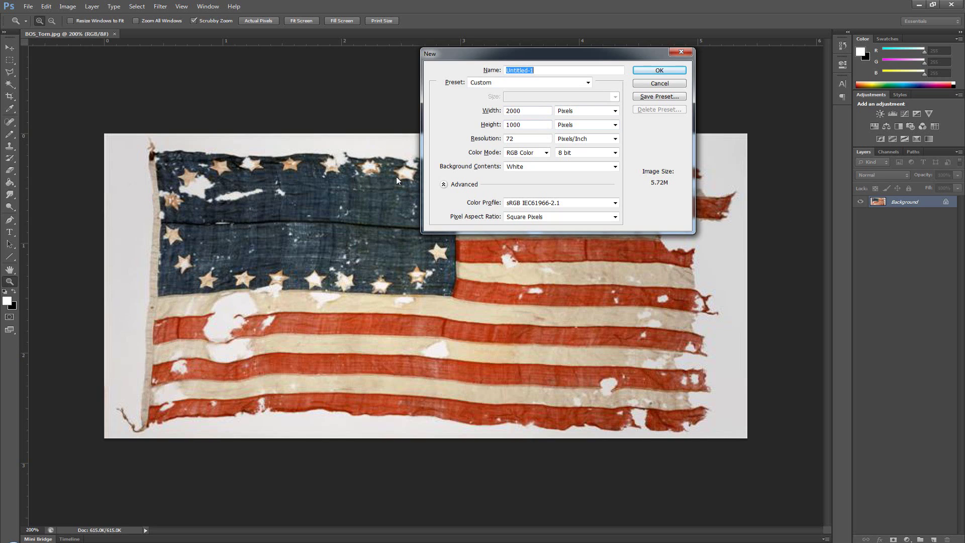
Create the blank 2000×1000 Untitled-1 and crop BOS_Torn.jpg to the flag, excluding the pole.
{"action": "left_click", "coordinate": [664, 70]}
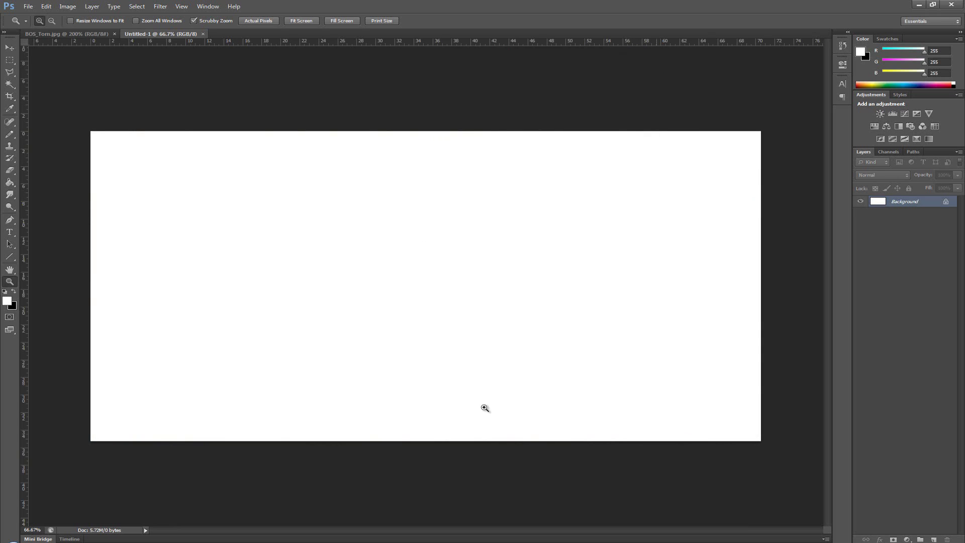
{"action": "left_click", "coordinate": [85, 34]}
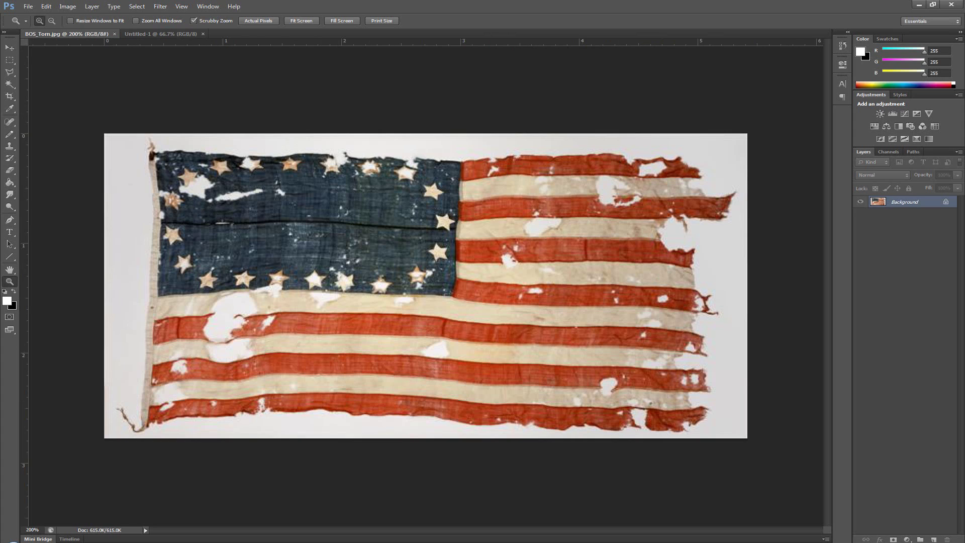
{"action": "left_click", "coordinate": [12, 60]}
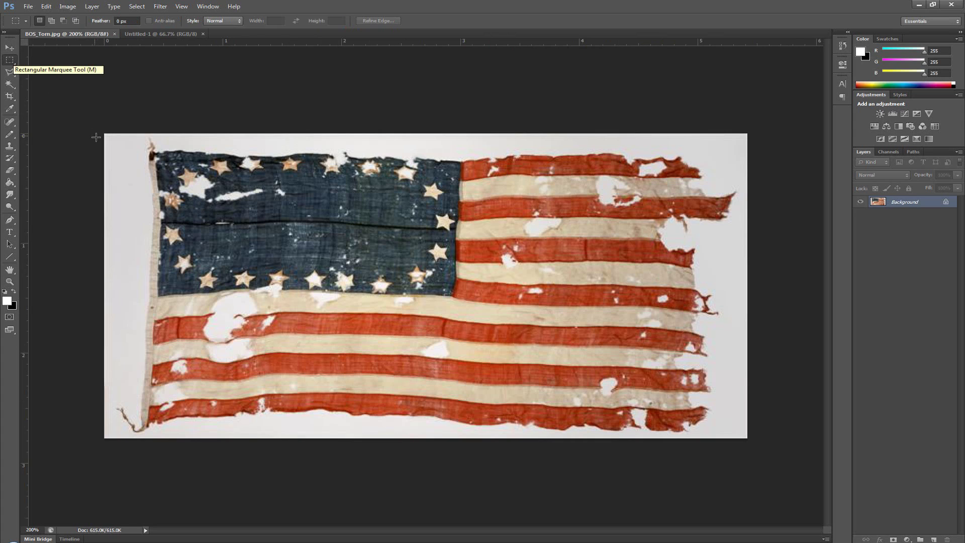
{"action": "left_click_drag", "start_coordinate": [154, 149], "coordinate": [748, 439]}
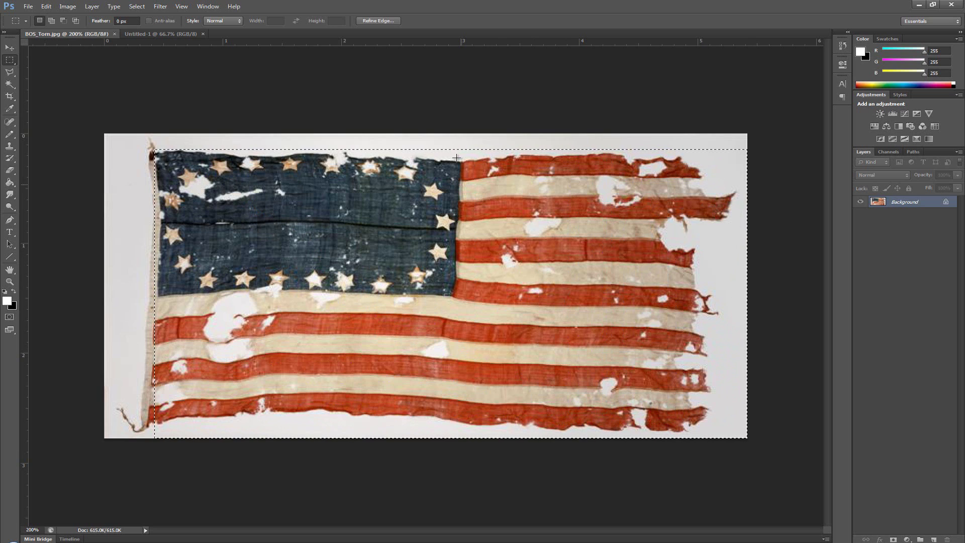
{"action": "left_click", "coordinate": [10, 98]}
{"action": "key", "text": "Return"}
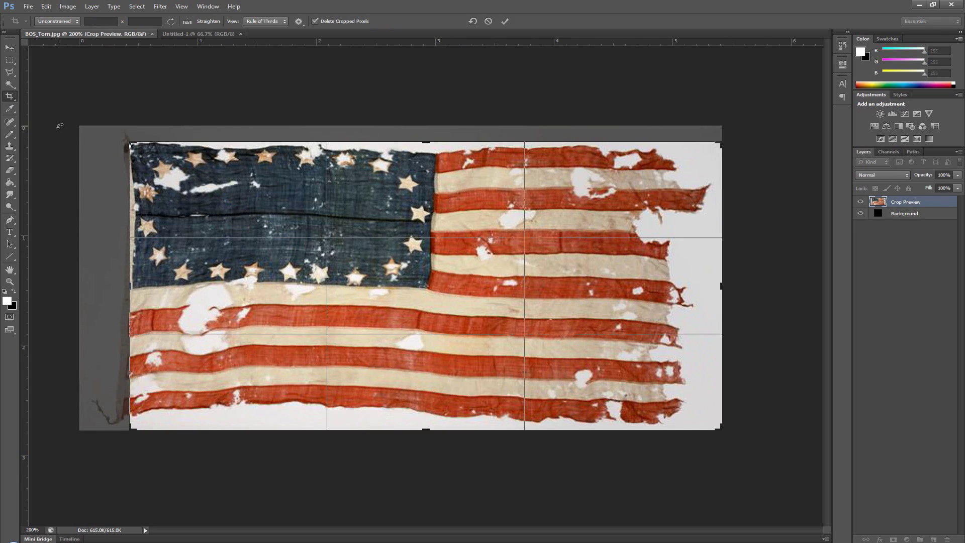
{"action": "left_click", "coordinate": [9, 60]}
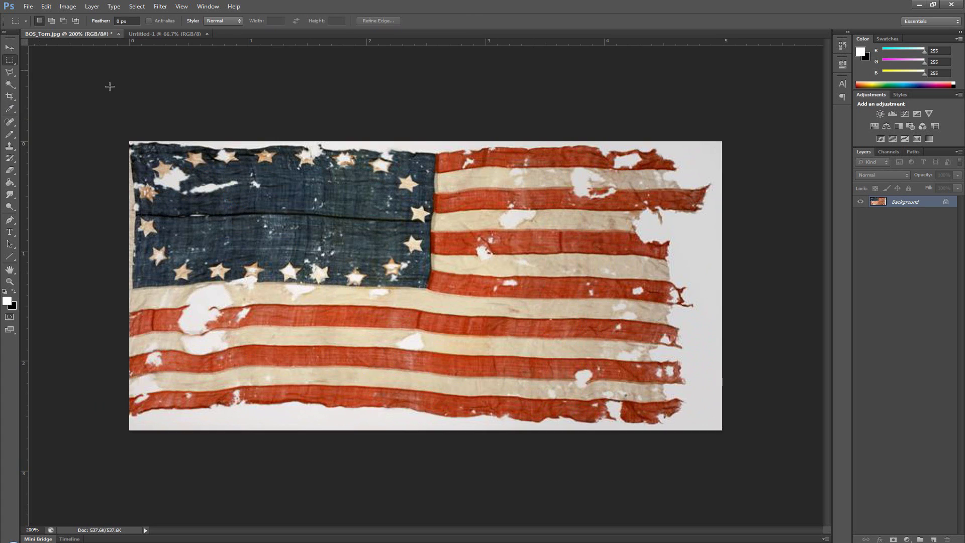
Move the cropped flag into Untitled-1 as Layer 1 and scale it to fill the 2000×1000 canvas.
{"action": "left_click", "coordinate": [12, 47]}
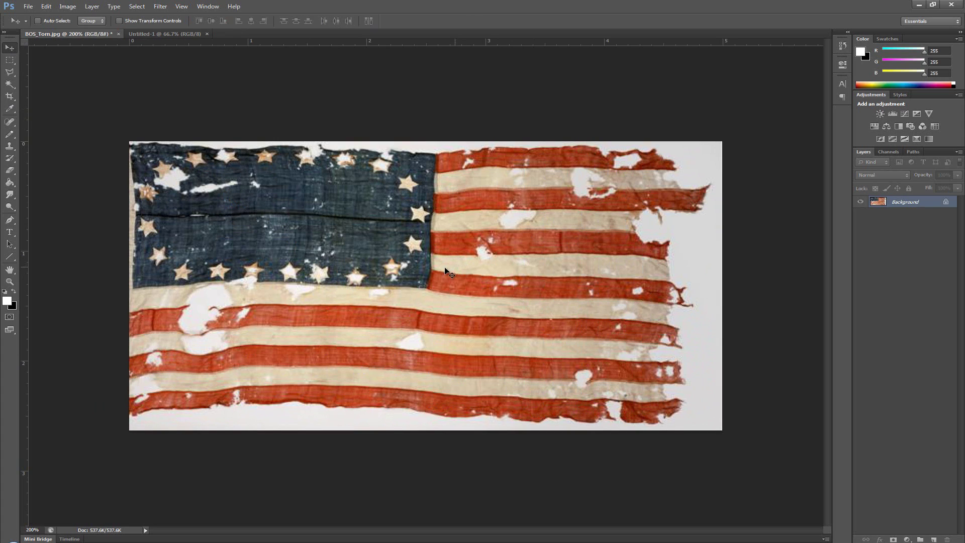
{"action": "left_click_drag", "start_coordinate": [376, 251], "coordinate": [430, 259]}
{"action": "left_click_drag", "start_coordinate": [326, 253], "coordinate": [77, 183]}
{"action": "key", "text": "ctrl+t"}
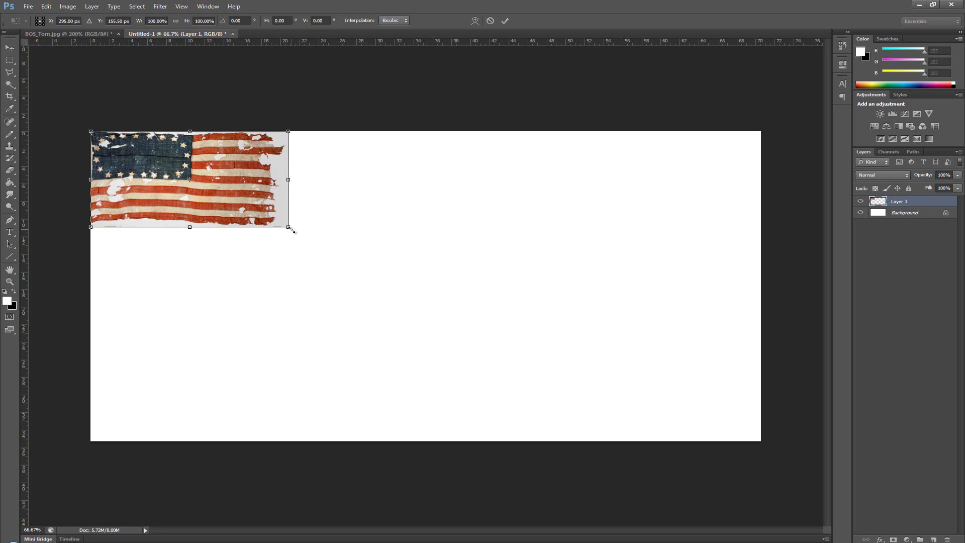
{"action": "left_click_drag", "start_coordinate": [293, 231], "coordinate": [776, 390], "text": "shift"}
{"action": "left_click_drag", "start_coordinate": [726, 286], "coordinate": [760, 286]}
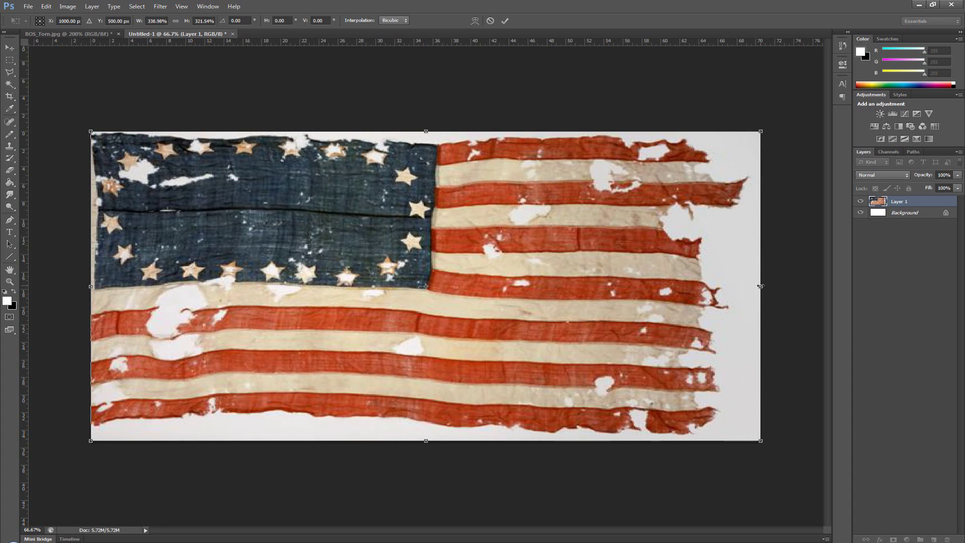
{"action": "left_click_drag", "start_coordinate": [760, 286], "coordinate": [772, 286]}
{"action": "key", "text": "Return"}
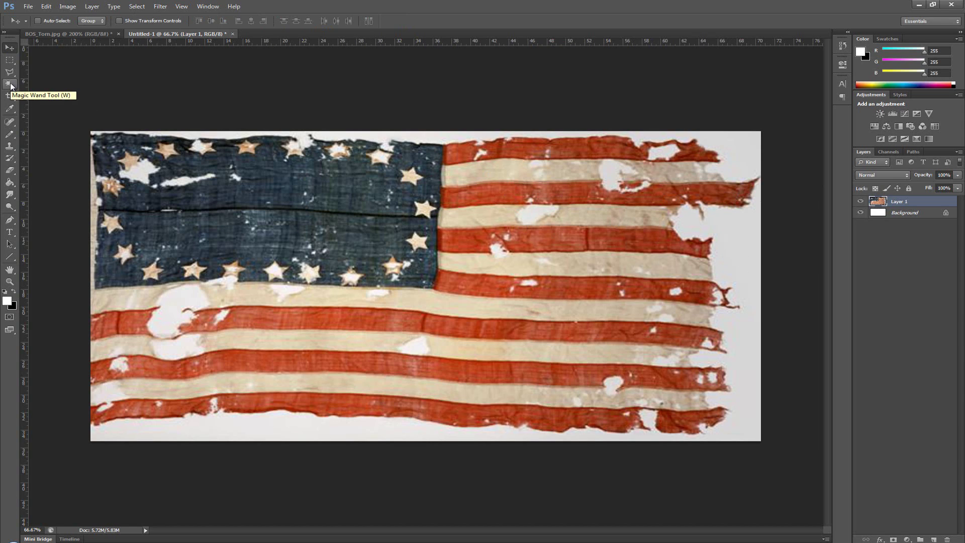
Magic Wand the white background around the flag and copy it to a new Layer 2.
{"action": "key", "text": "w"}
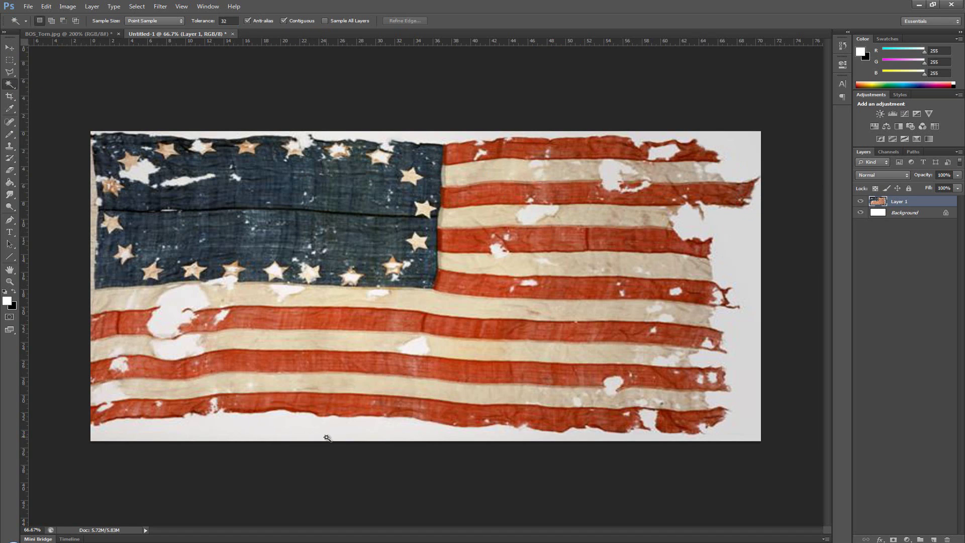
{"action": "left_click", "coordinate": [279, 425]}
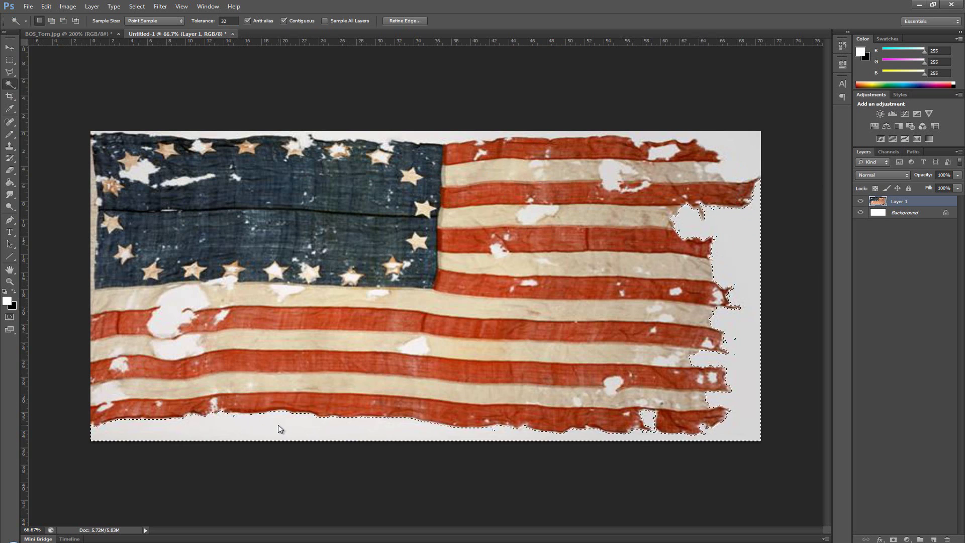
{"action": "key", "text": "shift"}
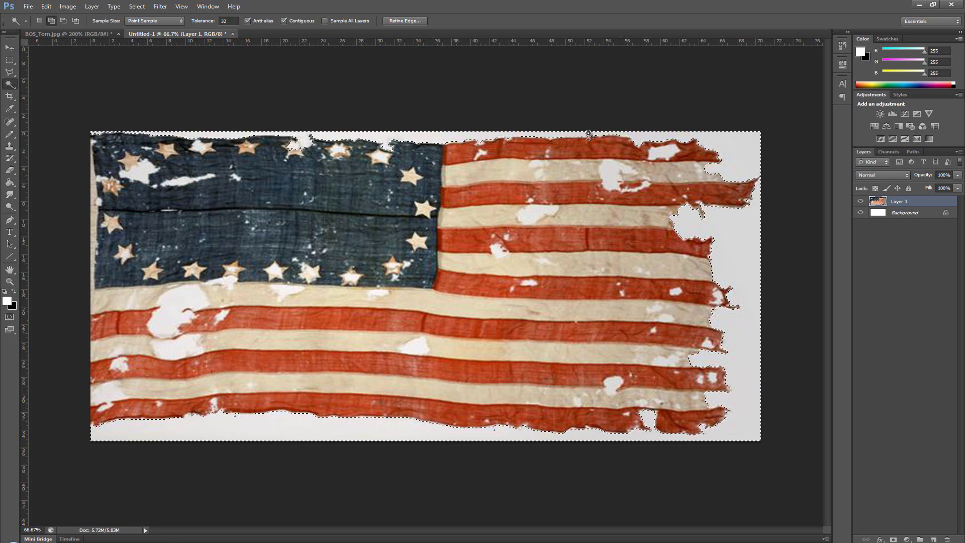
{"action": "left_click", "coordinate": [119, 132], "text": "shift"}
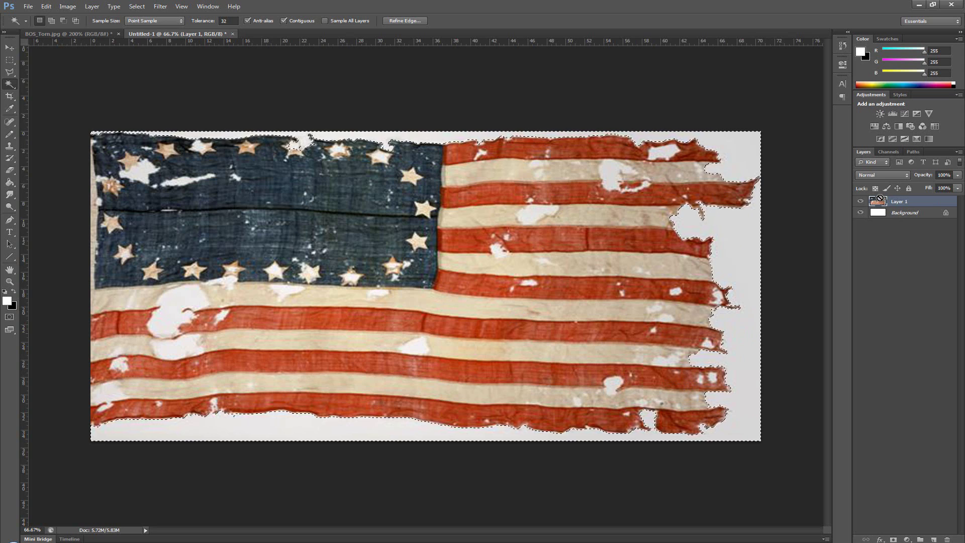
{"action": "key", "text": "ctrl+j"}
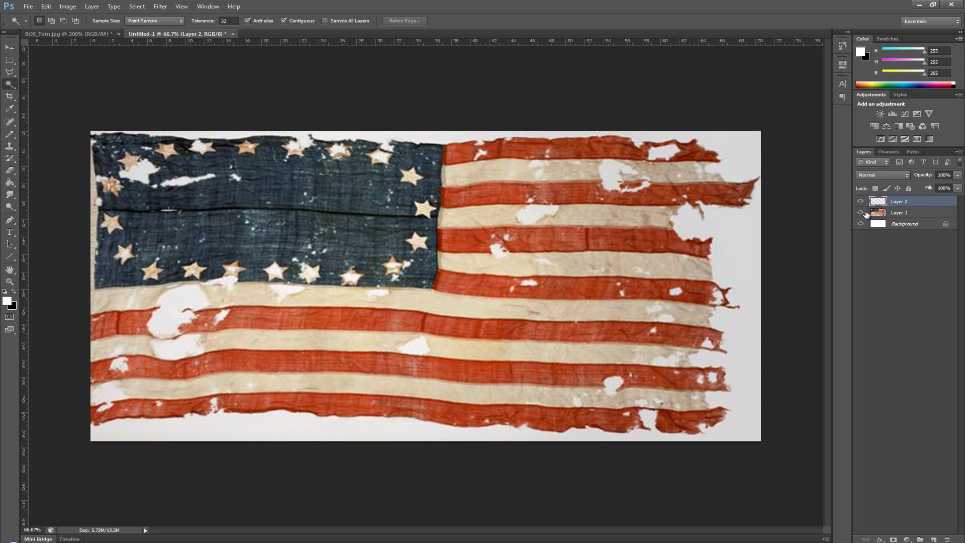
Hide Layer 1, fill Layer 2's torn-edge selection with black, and deselect.
{"action": "left_click", "coordinate": [860, 213]}
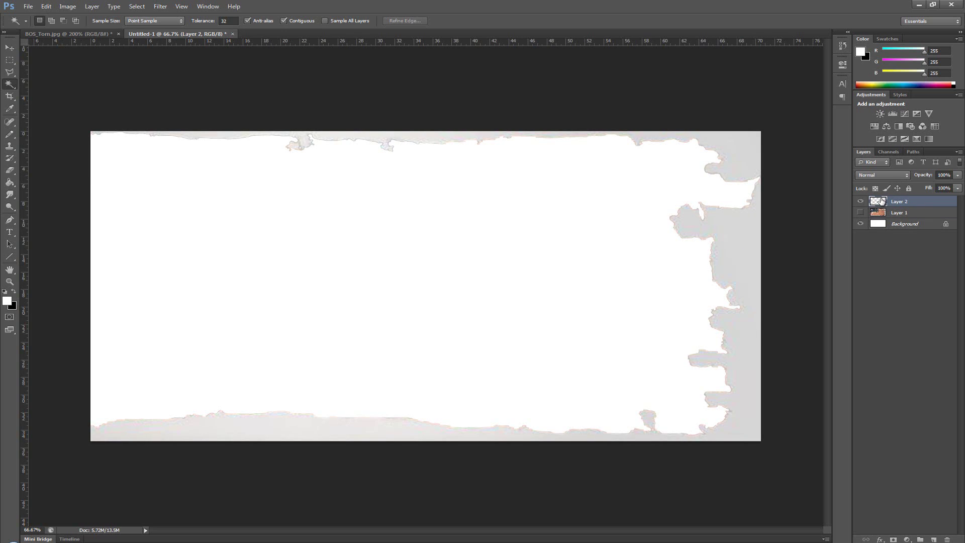
{"action": "left_click", "coordinate": [878, 202], "text": "ctrl"}
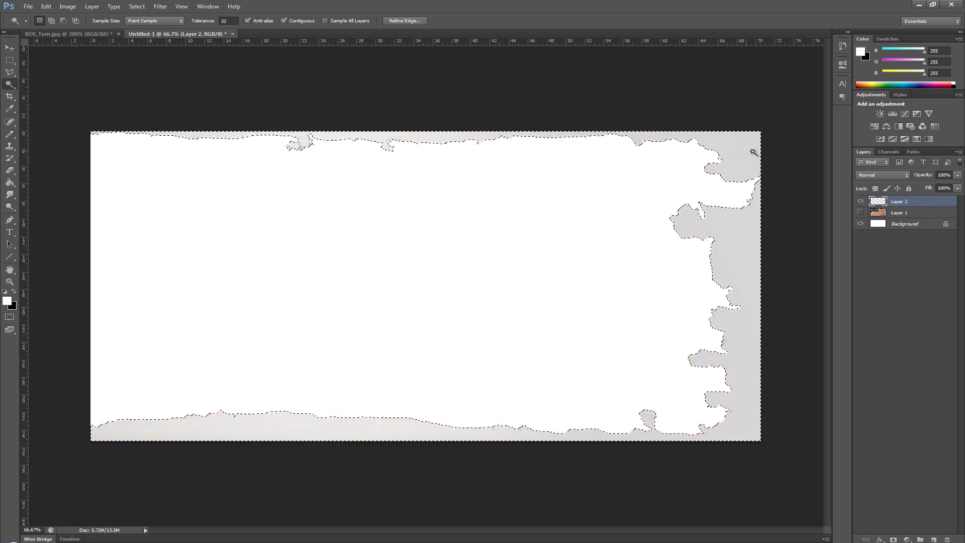
{"action": "left_click", "coordinate": [5, 292]}
{"action": "key", "text": "b"}
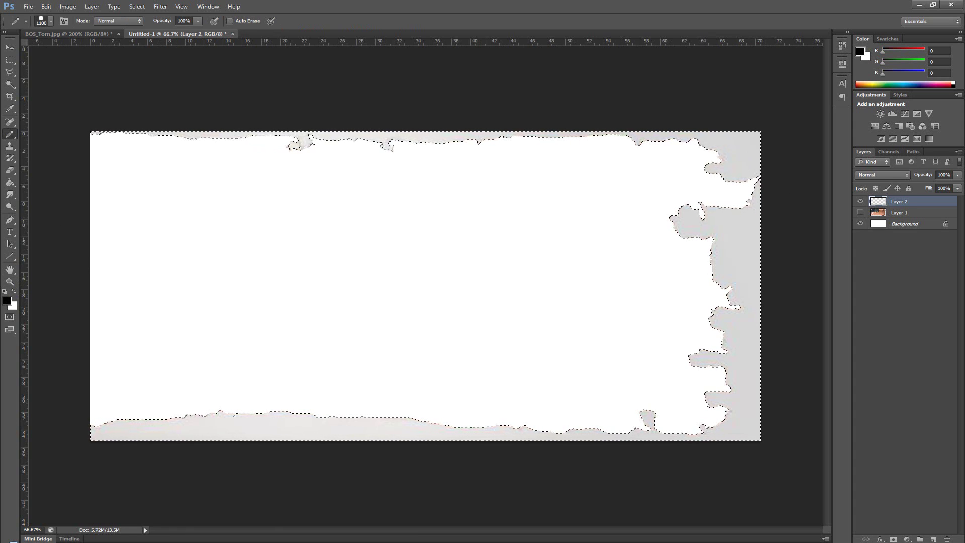
{"action": "key", "text": "alt+BackSpace"}
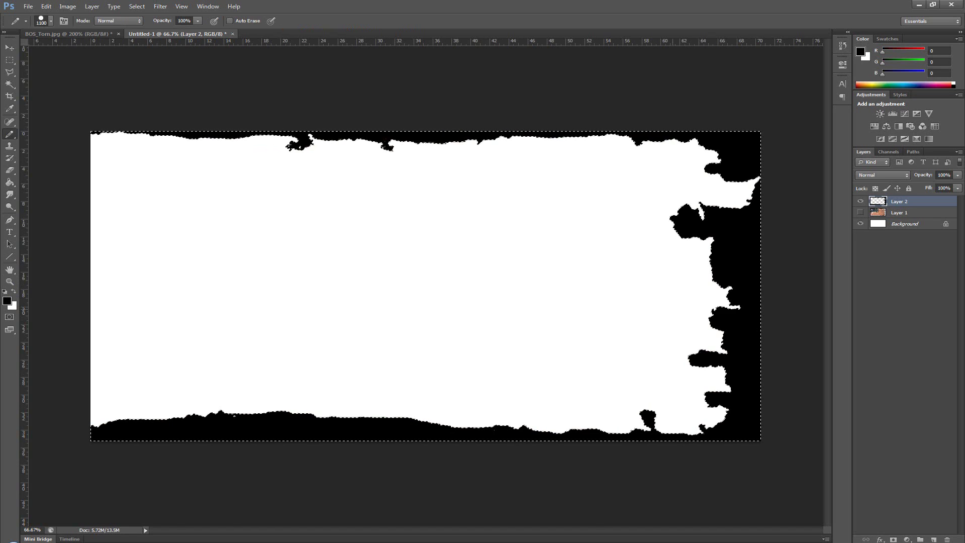
{"action": "key", "text": "ctrl+d"}
{"action": "key", "text": "m"}
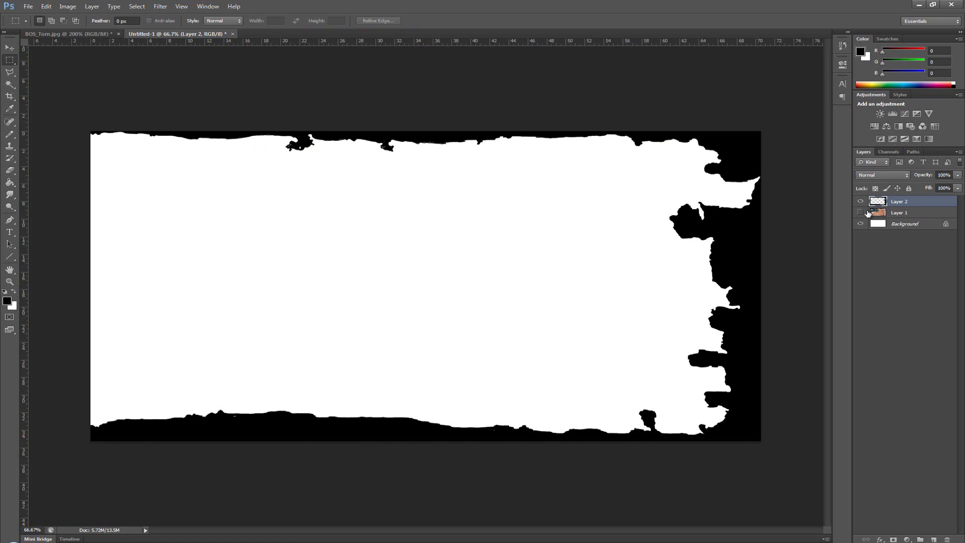
On Layer 1, Magic Wand-select the flag's eight white holes together.
{"action": "left_click", "coordinate": [861, 201]}
{"action": "left_click", "coordinate": [860, 212]}
{"action": "left_click", "coordinate": [891, 214]}
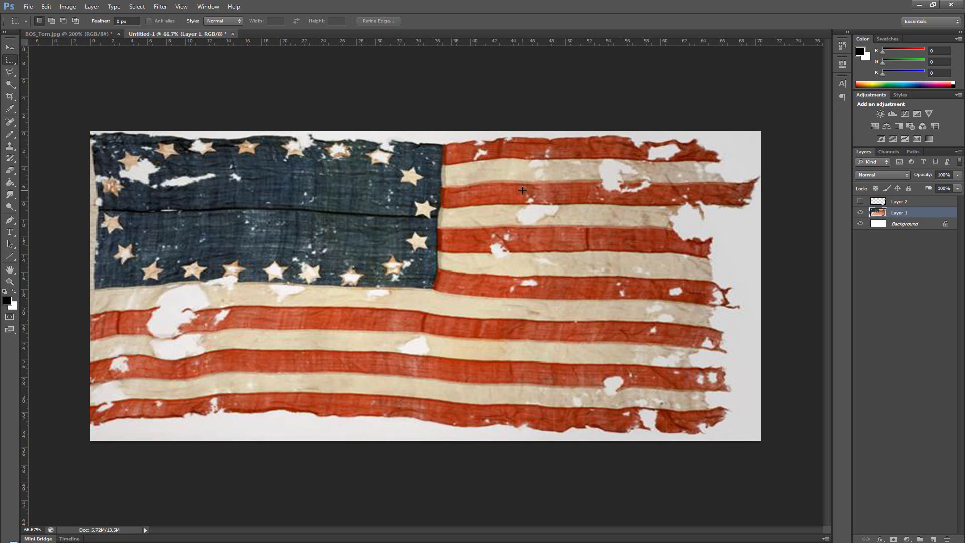
{"action": "key", "text": "w"}
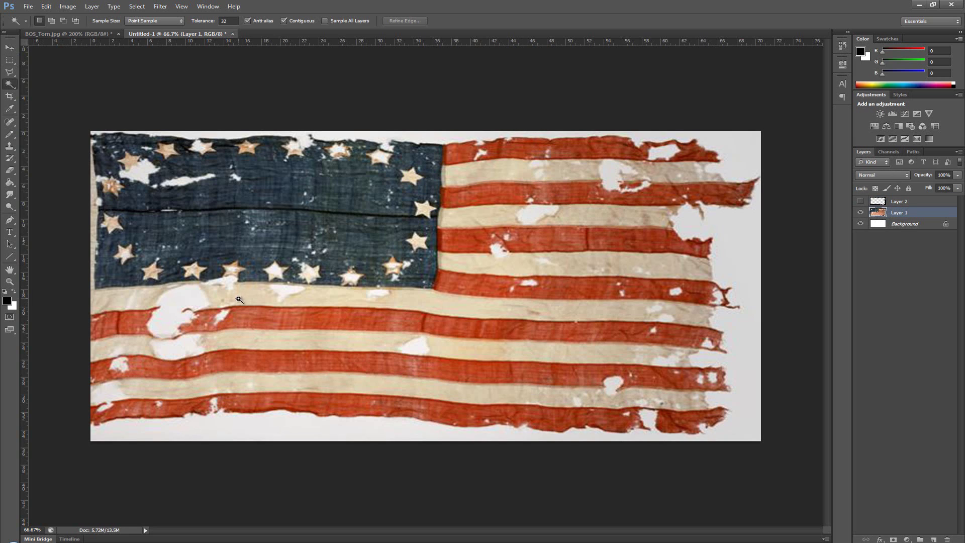
{"action": "left_click", "coordinate": [187, 308]}
{"action": "key", "text": "shift"}
{"action": "left_click", "coordinate": [529, 283], "text": "shift"}
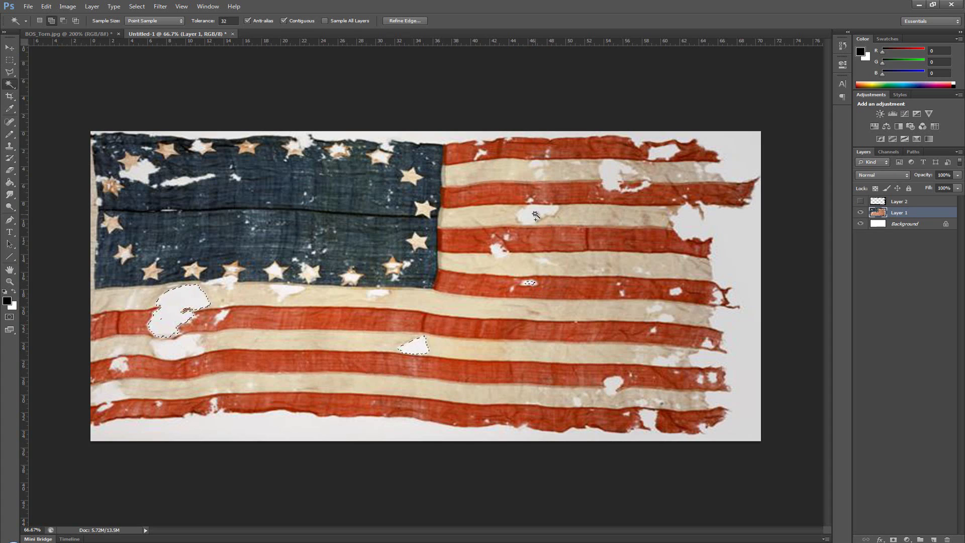
{"action": "left_click", "coordinate": [539, 215], "text": "shift"}
{"action": "left_click", "coordinate": [614, 176], "text": "shift"}
{"action": "left_click", "coordinate": [666, 158], "text": "shift"}
{"action": "left_click", "coordinate": [286, 291], "text": "shift"}
{"action": "left_click", "coordinate": [228, 284], "text": "shift"}
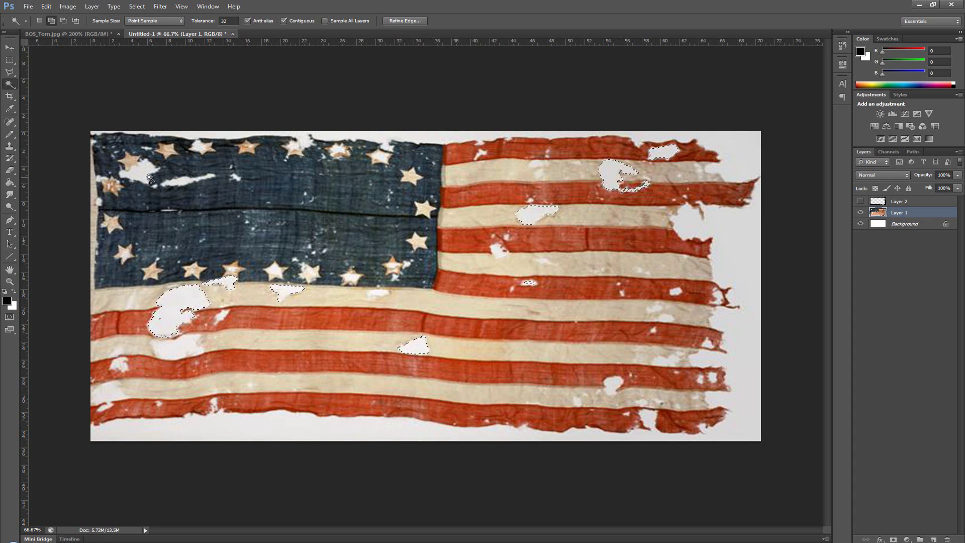
{"action": "left_click", "coordinate": [155, 174], "text": "shift"}
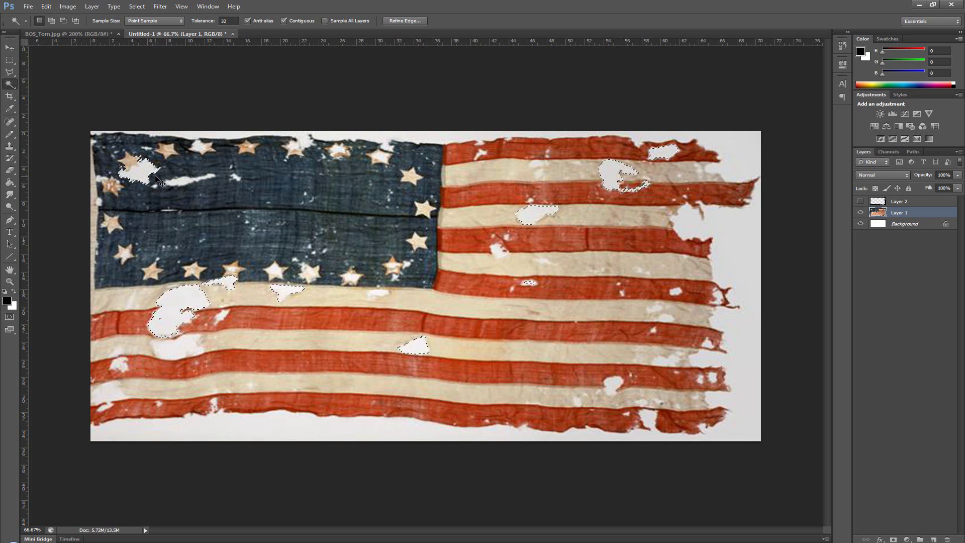
Copy the holes to Layer 3, fill them solid black, and show Layer 2's torn border.
{"action": "key", "text": "ctrl+j"}
{"action": "left_click", "coordinate": [861, 225]}
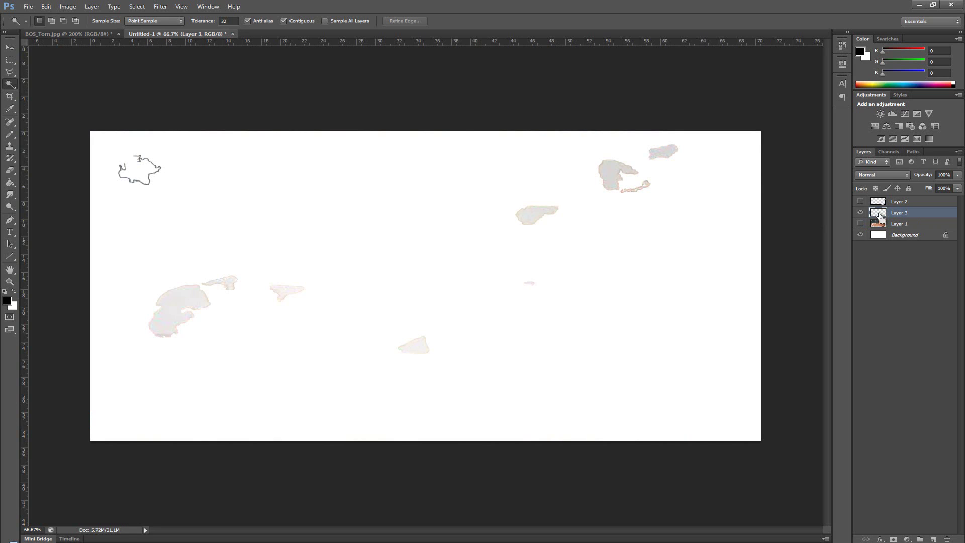
{"action": "left_click", "coordinate": [878, 216], "text": "ctrl"}
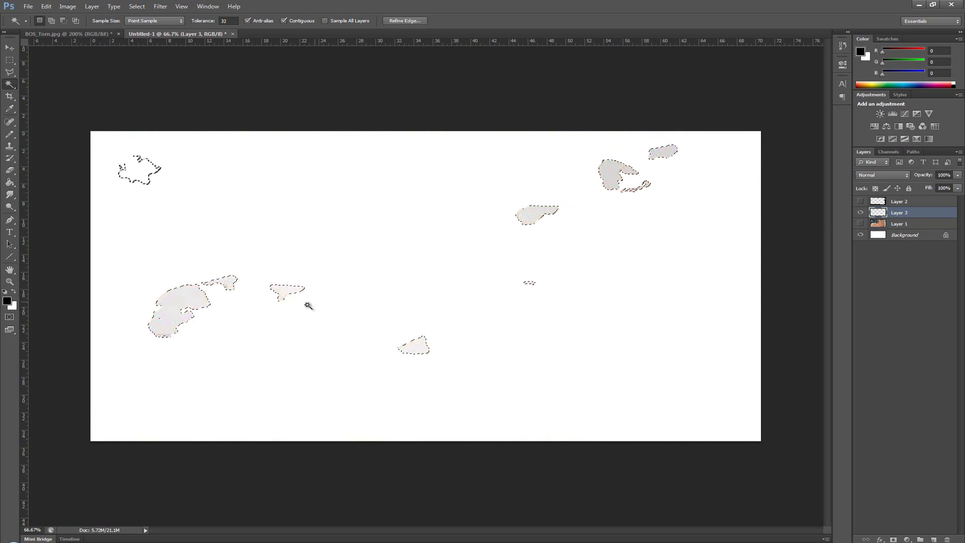
{"action": "key", "text": "b"}
{"action": "mouse_move", "coordinate": [151, 301]}
{"action": "left_mouse_down"}
{"action": "mouse_move", "coordinate": [201, 282]}
{"action": "mouse_move", "coordinate": [452, 251]}
{"action": "left_mouse_up"}
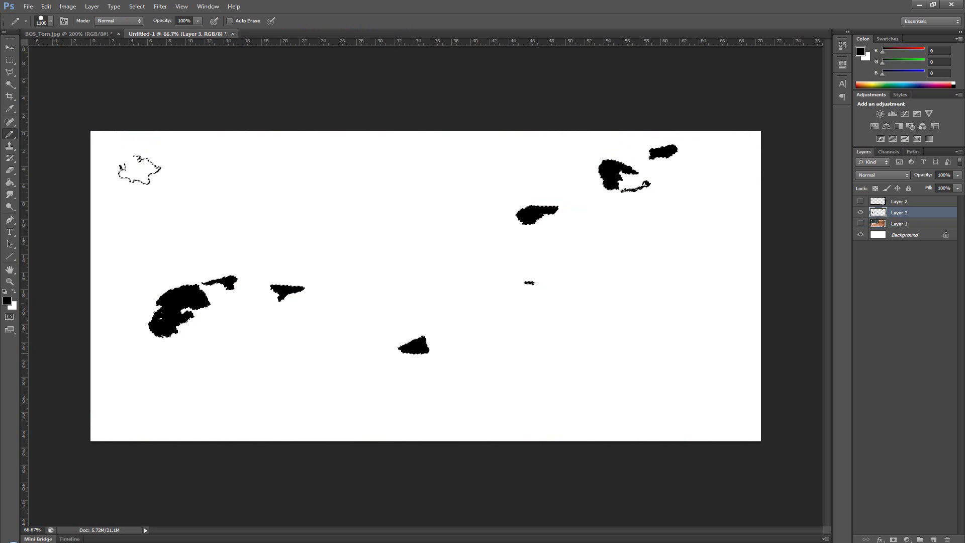
{"action": "key", "text": "m"}
{"action": "key", "text": "ctrl+d"}
{"action": "left_click", "coordinate": [859, 202]}
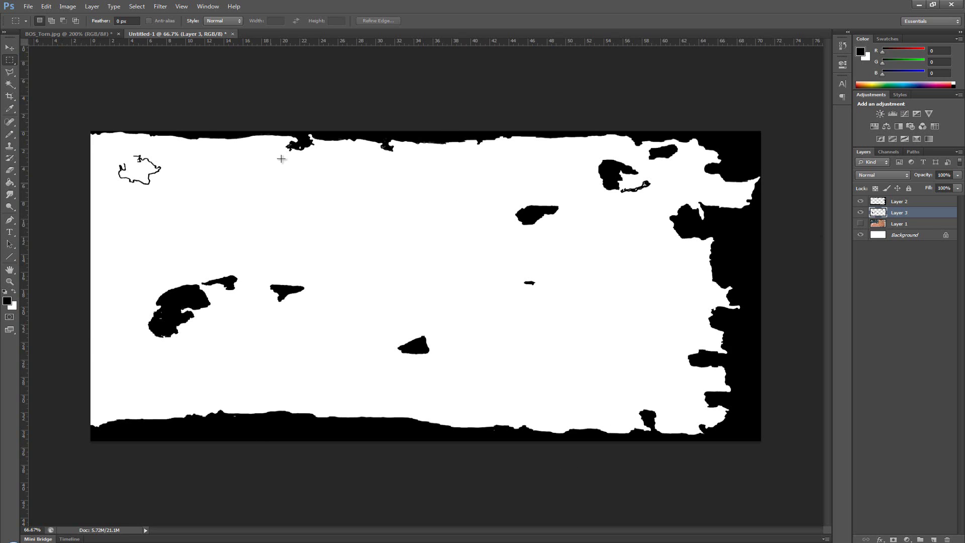
Save the mask as the JPEG Flag_Damage at maximum quality 12.
{"action": "left_click", "coordinate": [28, 7]}
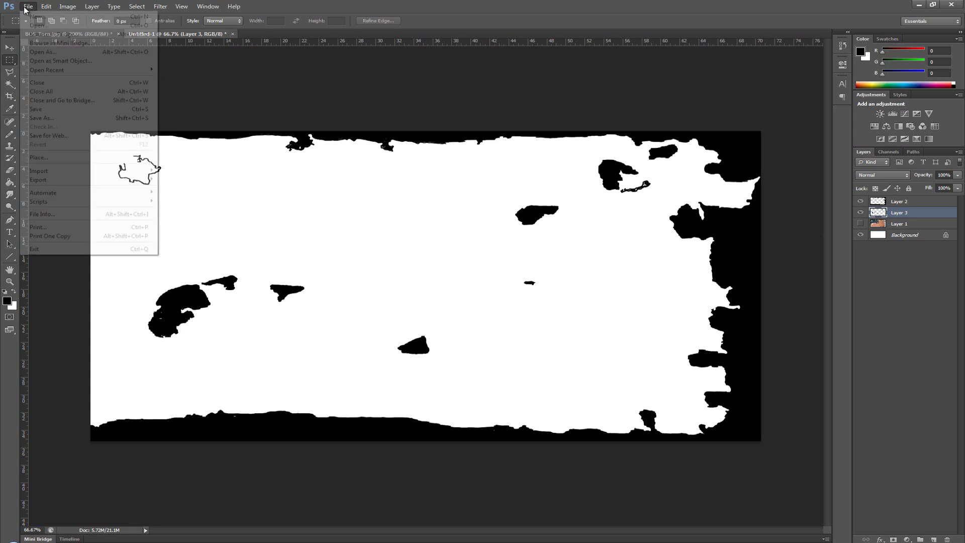
{"action": "left_click", "coordinate": [50, 118]}
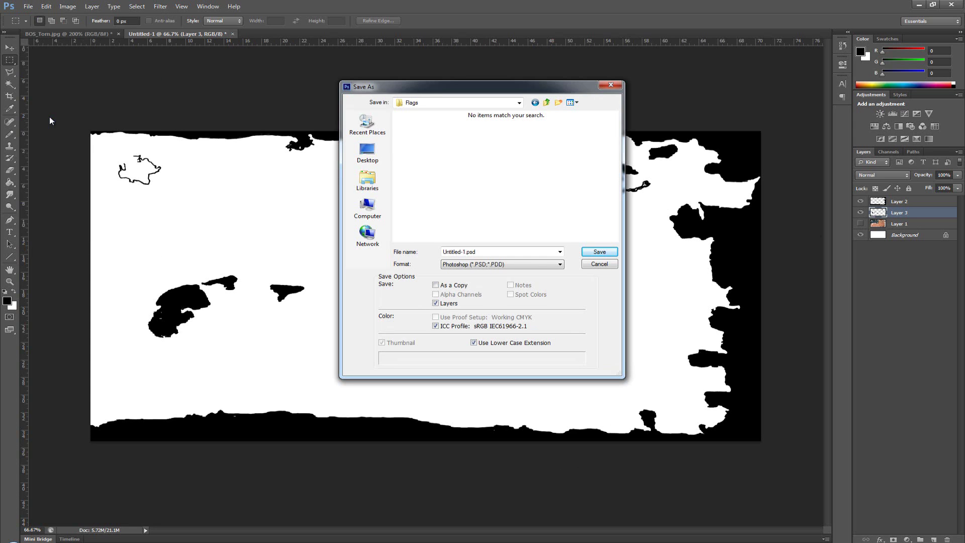
{"action": "left_click", "coordinate": [472, 265]}
{"action": "left_click", "coordinate": [475, 320]}
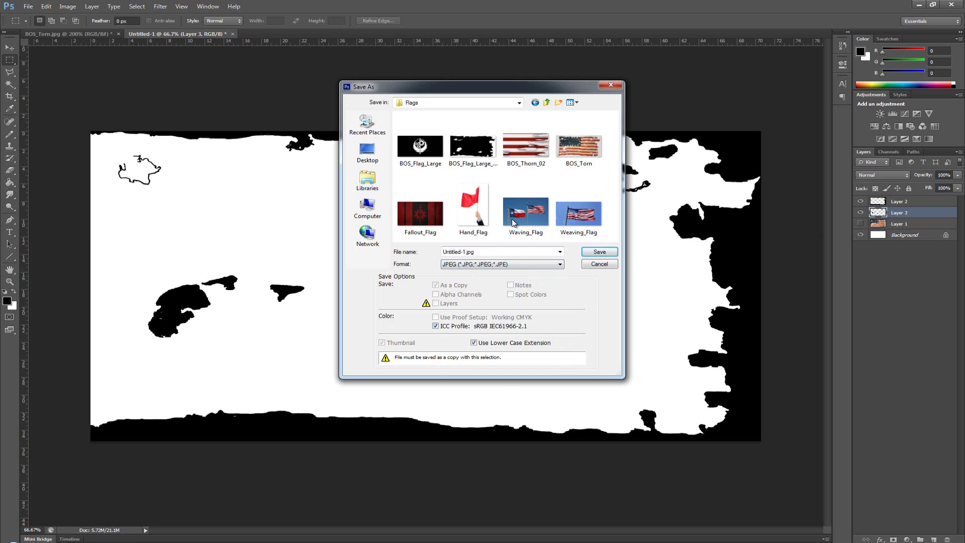
{"action": "double_click", "coordinate": [499, 252]}
{"action": "type", "text": "Flag_Damage"}
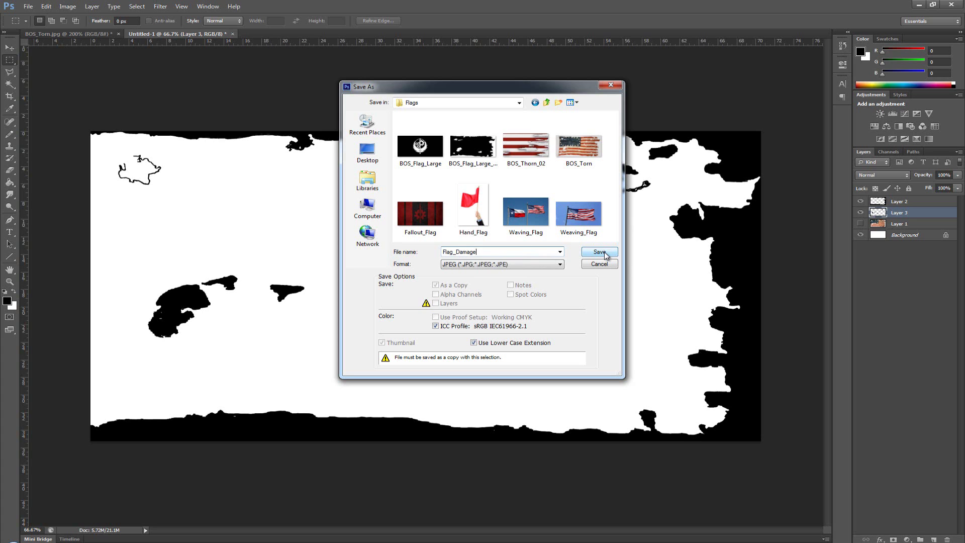
{"action": "left_click", "coordinate": [599, 251]}
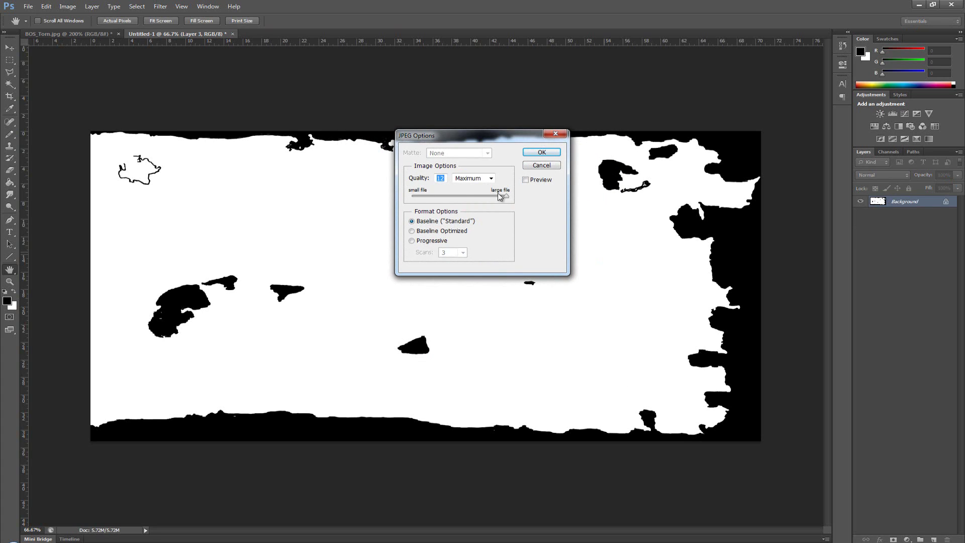
{"action": "left_click", "coordinate": [534, 151]}
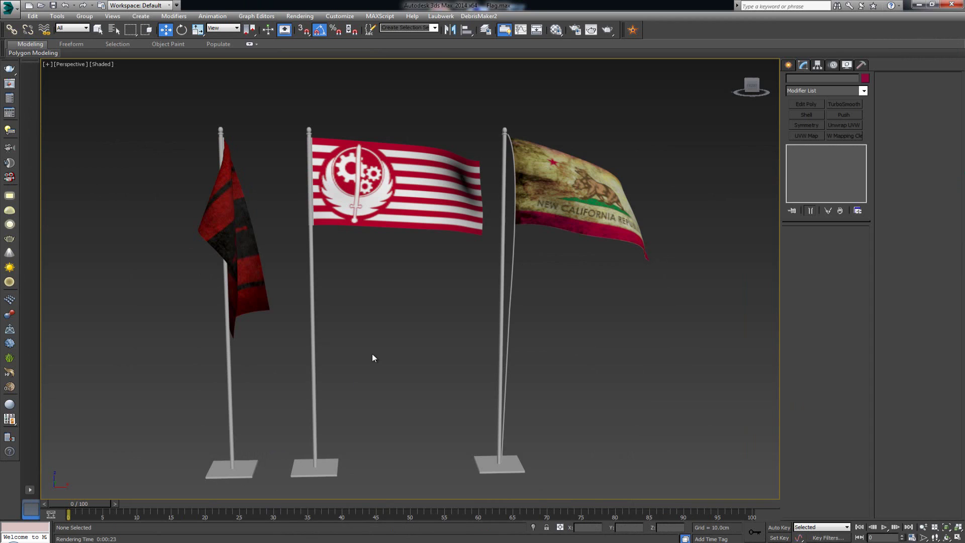
{"action": "middle_click_drag", "start_coordinate": [372, 354], "coordinate": [376, 354]}
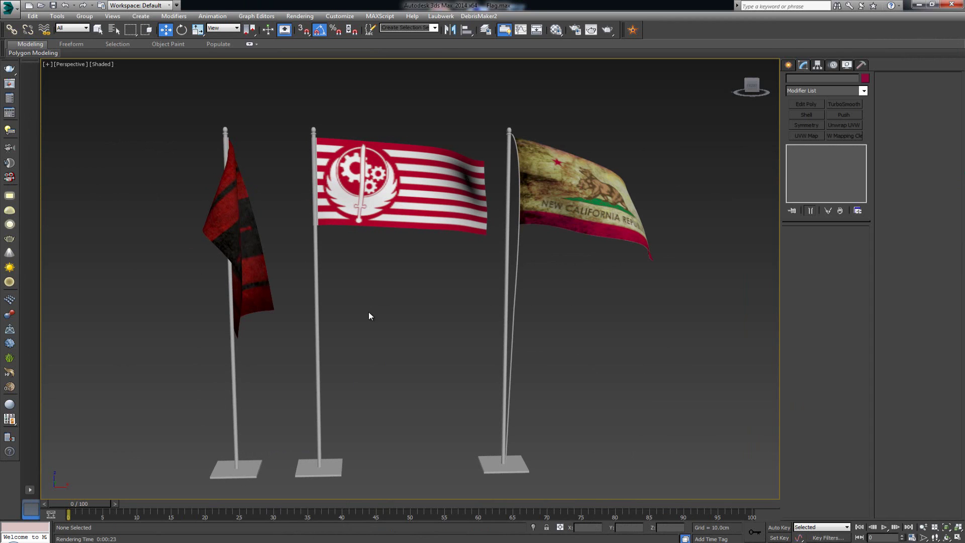
Frame the flags, select the Brotherhood flag material in the Material Editor, and render with V-Ray.
{"action": "middle_click_drag", "start_coordinate": [369, 312], "coordinate": [407, 290]}
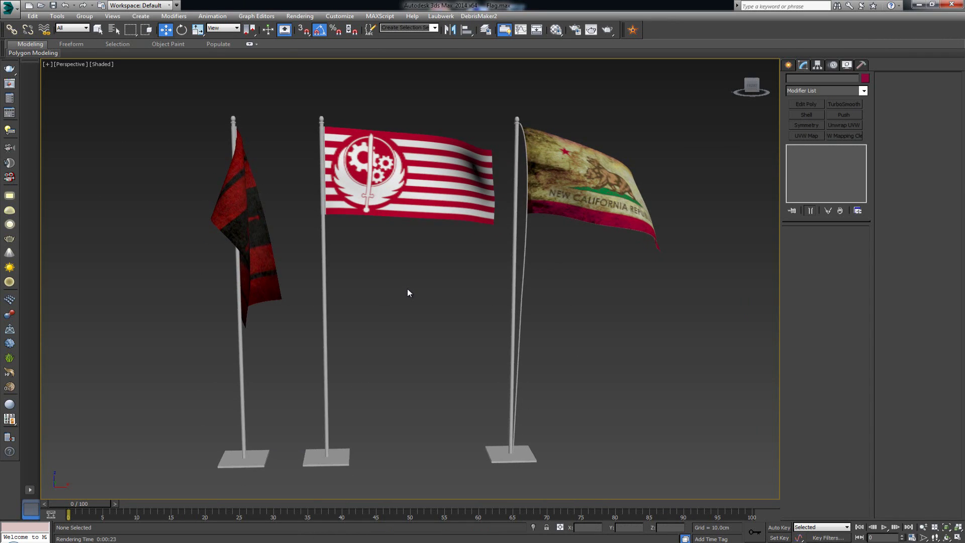
{"action": "middle_click_drag", "start_coordinate": [354, 282], "coordinate": [384, 334]}
{"action": "scroll", "coordinate": [285, 293], "scroll_direction": "up", "scroll_amount": 3}
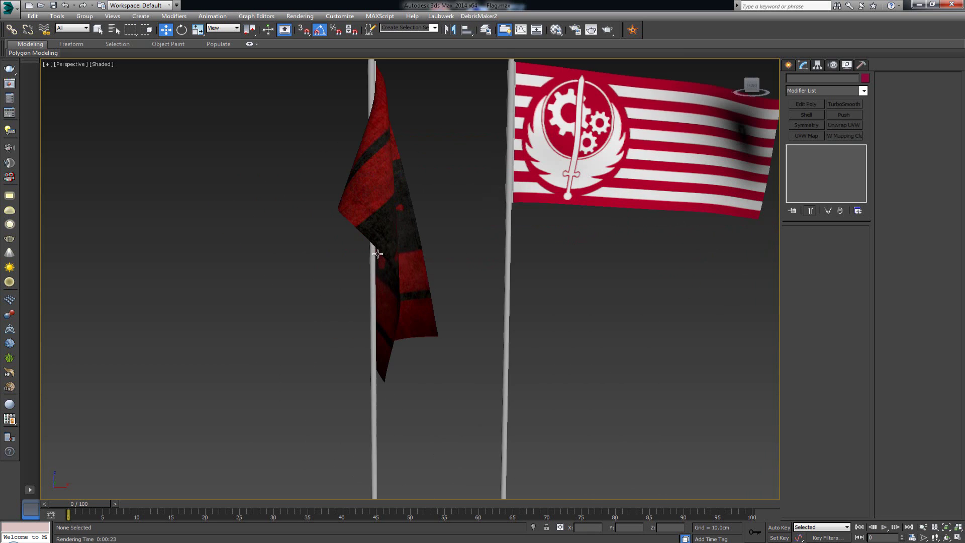
{"action": "middle_click_drag", "start_coordinate": [434, 285], "coordinate": [286, 265]}
{"action": "middle_click_drag", "start_coordinate": [354, 217], "coordinate": [364, 237]}
{"action": "key", "text": "m"}
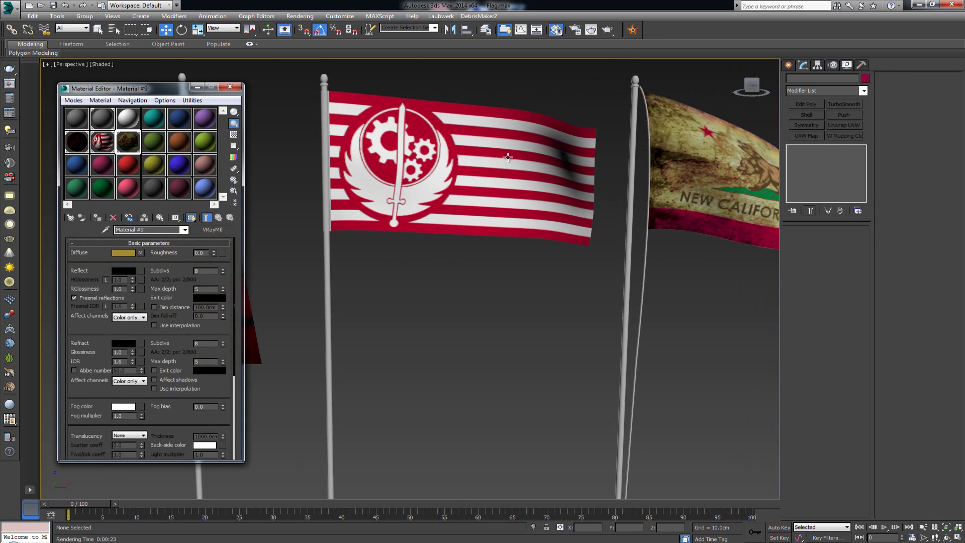
{"action": "left_click", "coordinate": [106, 144]}
{"action": "mouse_move", "coordinate": [418, 289]}
{"action": "middle_mouse_down", "text": "alt"}
{"action": "mouse_move", "coordinate": [441, 267]}
{"action": "mouse_move", "coordinate": [413, 277]}
{"action": "middle_mouse_up", "text": "alt"}
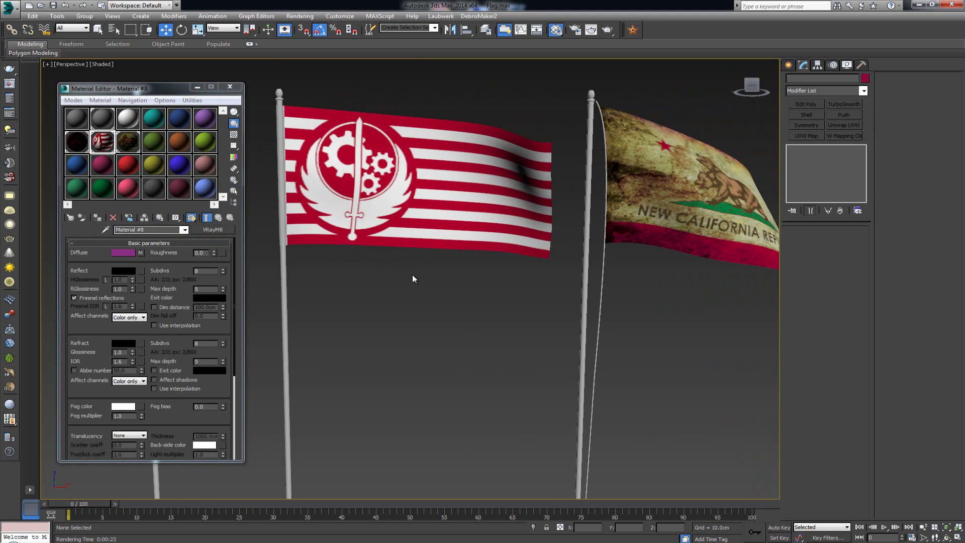
{"action": "left_click", "coordinate": [607, 30]}
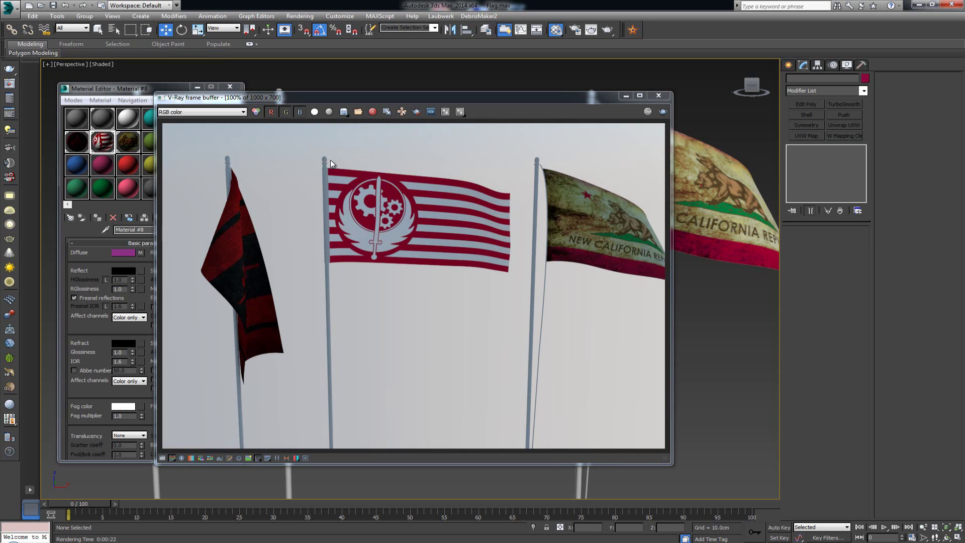
Assign Flag_Damage.jpg as the Brotherhood flag material's opacity map.
{"action": "left_click_drag", "start_coordinate": [341, 99], "coordinate": [435, 89]}
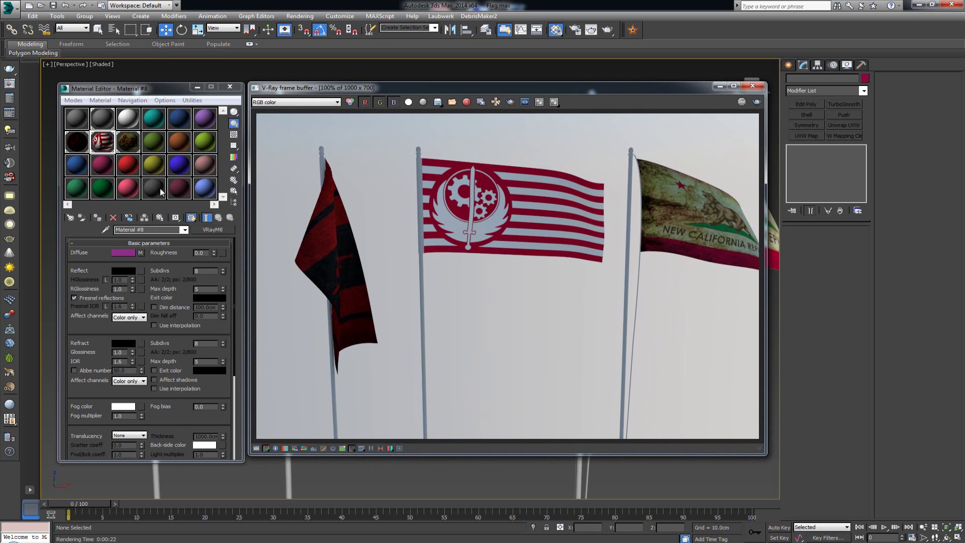
{"action": "left_click_drag", "start_coordinate": [171, 271], "coordinate": [184, 128]}
{"action": "left_click", "coordinate": [150, 427]}
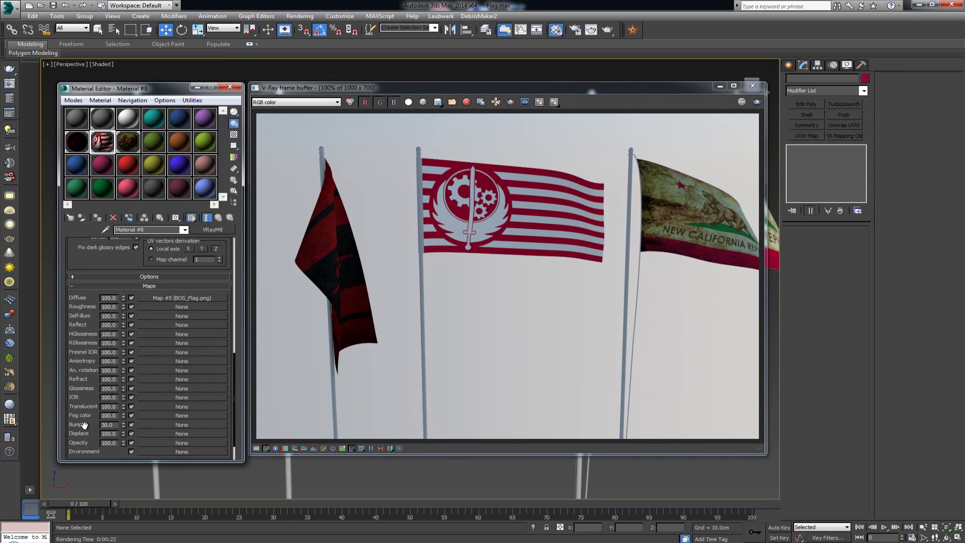
{"action": "left_click_drag", "start_coordinate": [83, 425], "coordinate": [87, 408]}
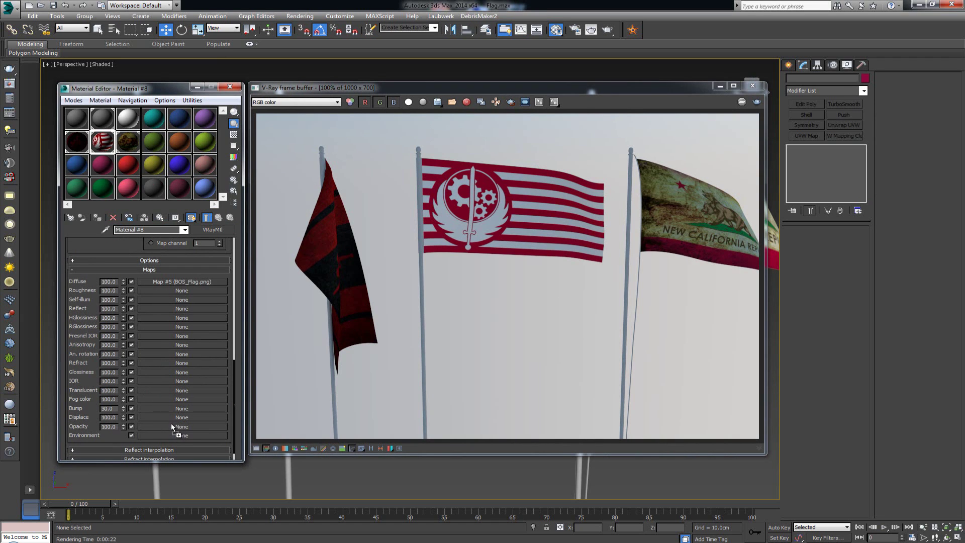
{"action": "left_click_drag", "start_coordinate": [171, 424], "coordinate": [171, 425]}
Enable region rendering in the frame buffer and draw the region around the middle flag.
{"action": "left_click", "coordinate": [719, 89]}
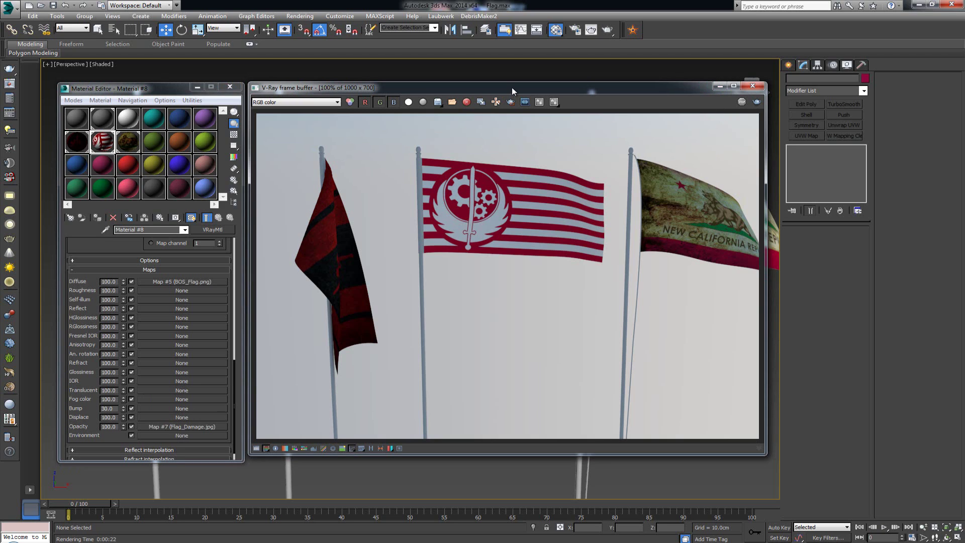
{"action": "left_click", "coordinate": [510, 102]}
{"action": "left_click_drag", "start_coordinate": [584, 177], "coordinate": [412, 270]}
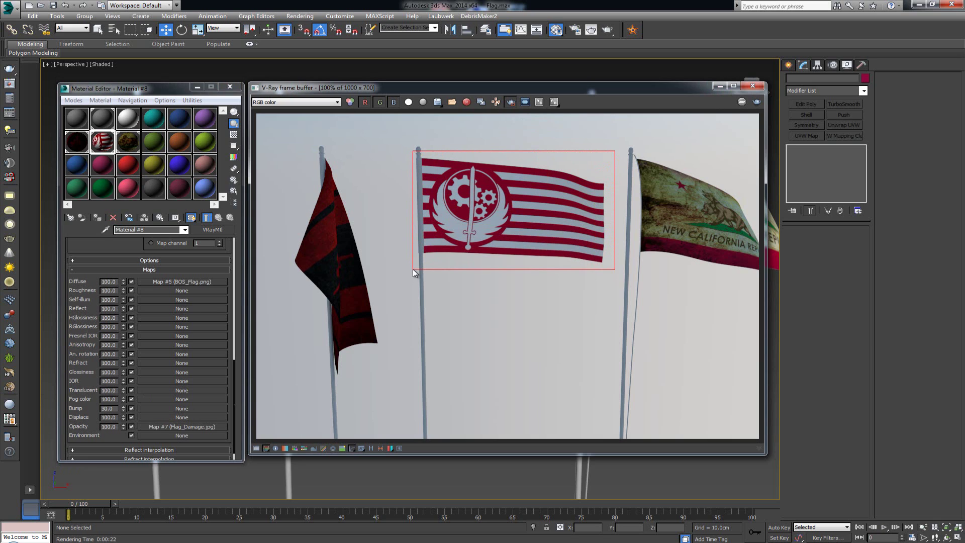
{"action": "left_click", "coordinate": [189, 426]}
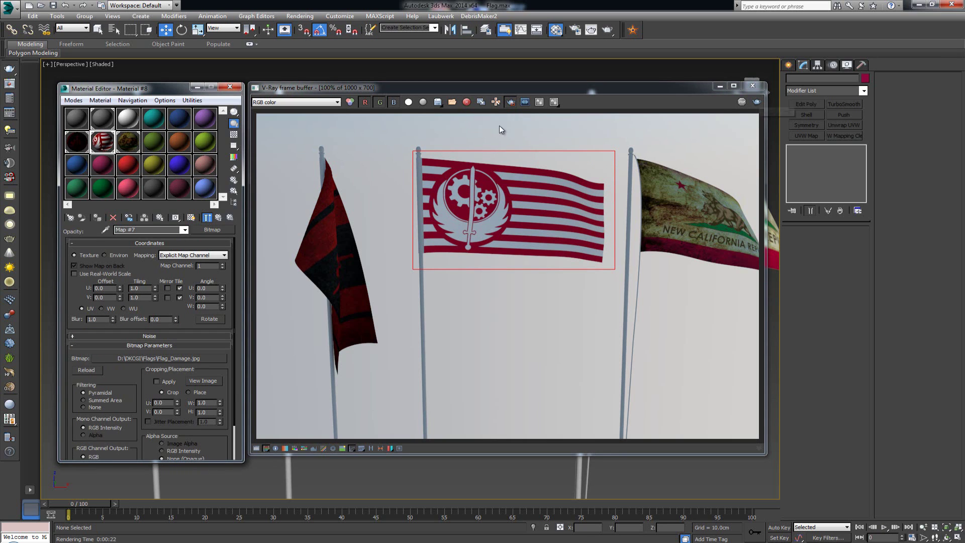
Re-render the region and place the Flag_Damage photo viewer beside the torn flag render.
{"action": "left_click", "coordinate": [757, 102]}
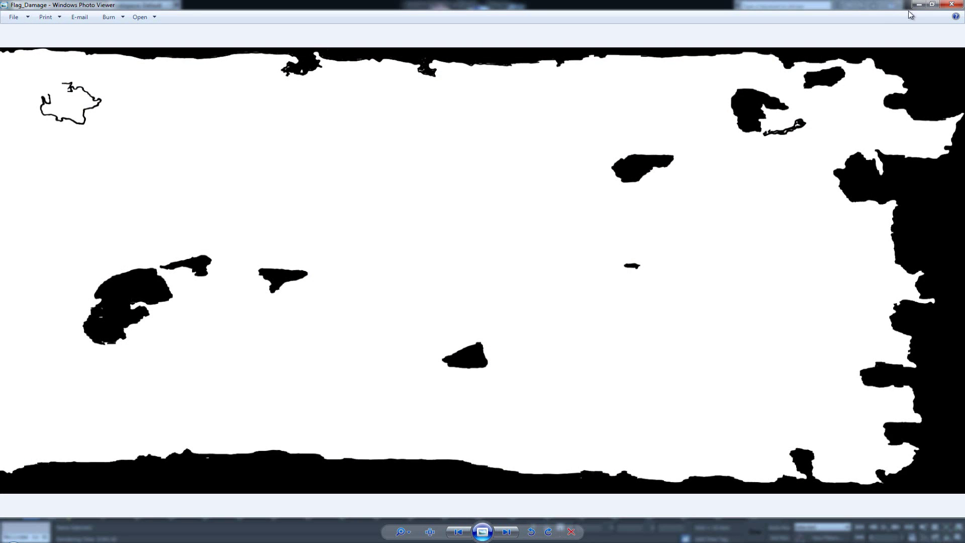
{"action": "left_click", "coordinate": [932, 5]}
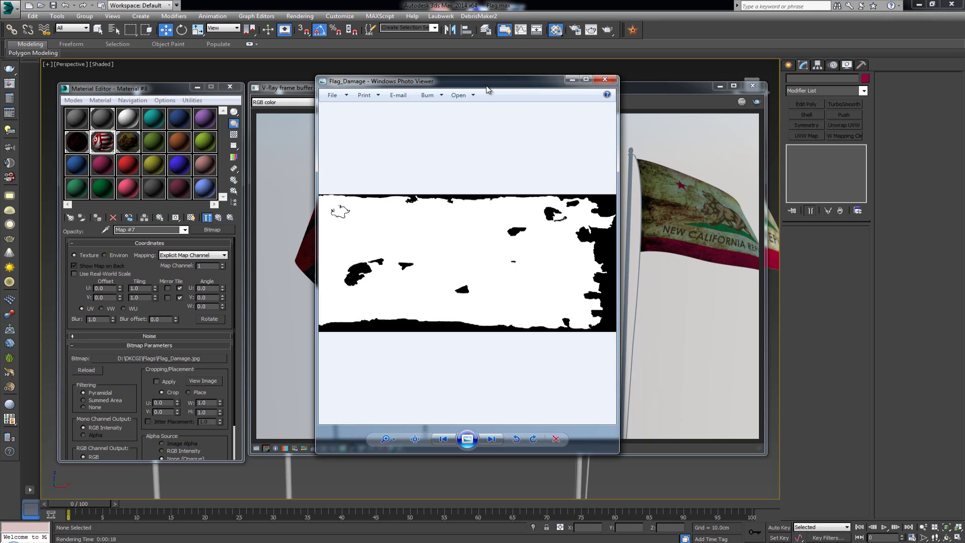
{"action": "left_click_drag", "start_coordinate": [484, 87], "coordinate": [269, 42]}
{"action": "left_click_drag", "start_coordinate": [405, 408], "coordinate": [367, 230]}
{"action": "left_click_drag", "start_coordinate": [299, 44], "coordinate": [342, 123]}
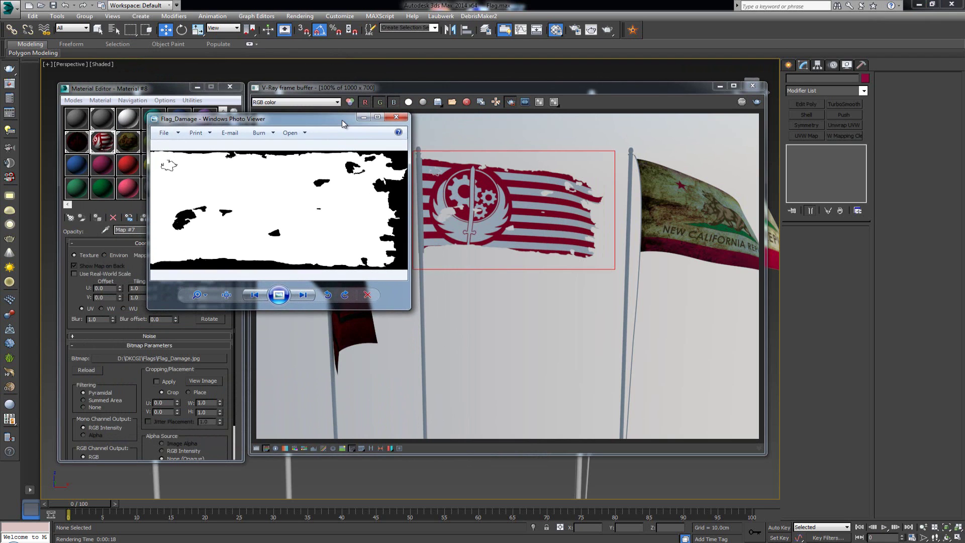
Close the photo viewer and zoom around the render to inspect the Brotherhood flag's torn edges.
{"action": "left_click", "coordinate": [396, 117]}
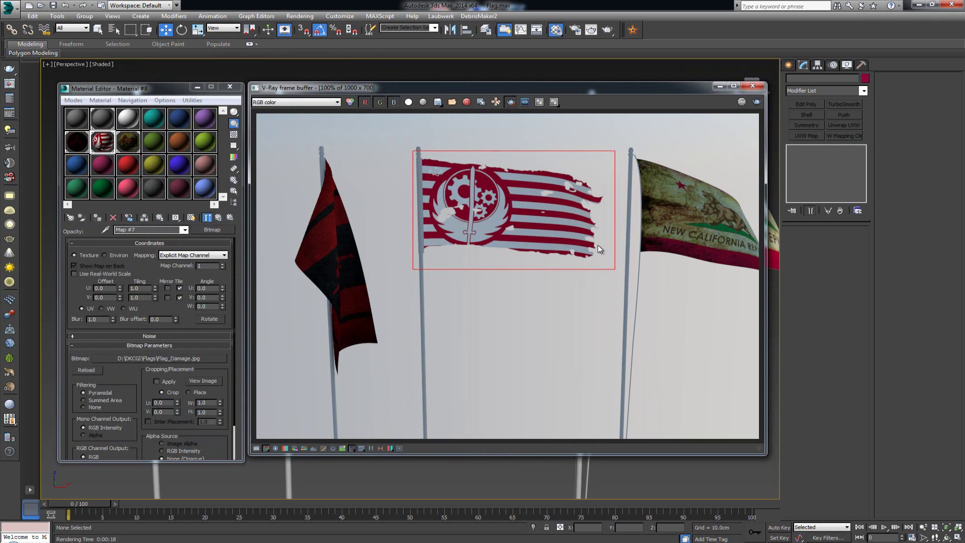
{"action": "scroll", "coordinate": [598, 245], "scroll_direction": "up", "scroll_amount": 1}
{"action": "scroll", "coordinate": [598, 245], "scroll_direction": "up", "scroll_amount": 1}
{"action": "middle_click_drag", "start_coordinate": [556, 237], "coordinate": [556, 285]}
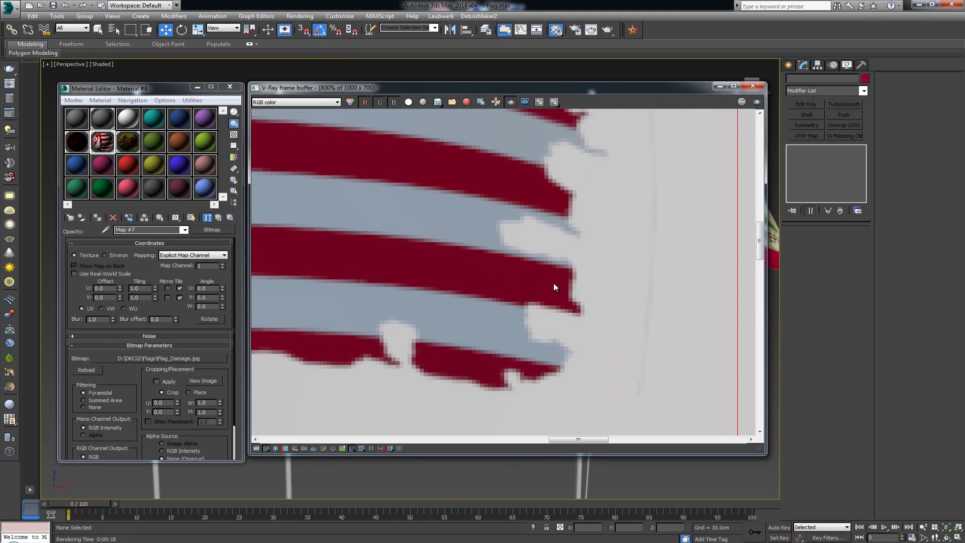
{"action": "middle_click_drag", "start_coordinate": [534, 179], "coordinate": [595, 216]}
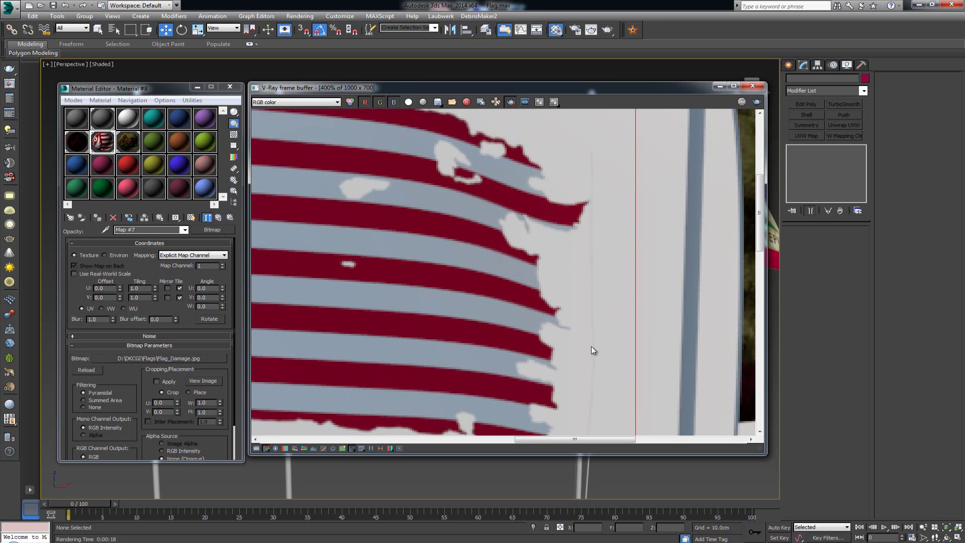
{"action": "scroll", "coordinate": [581, 218], "scroll_direction": "down", "scroll_amount": 1}
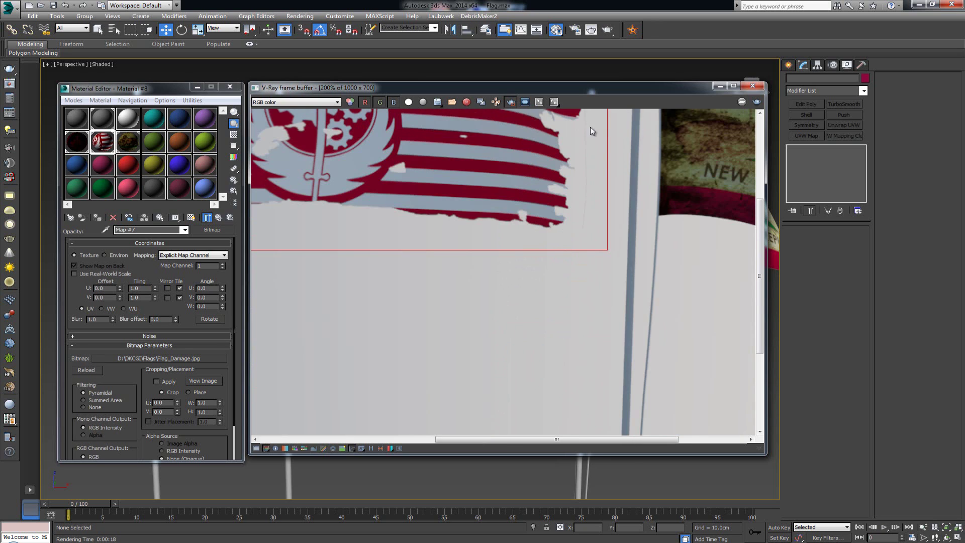
{"action": "middle_click_drag", "start_coordinate": [591, 141], "coordinate": [575, 289]}
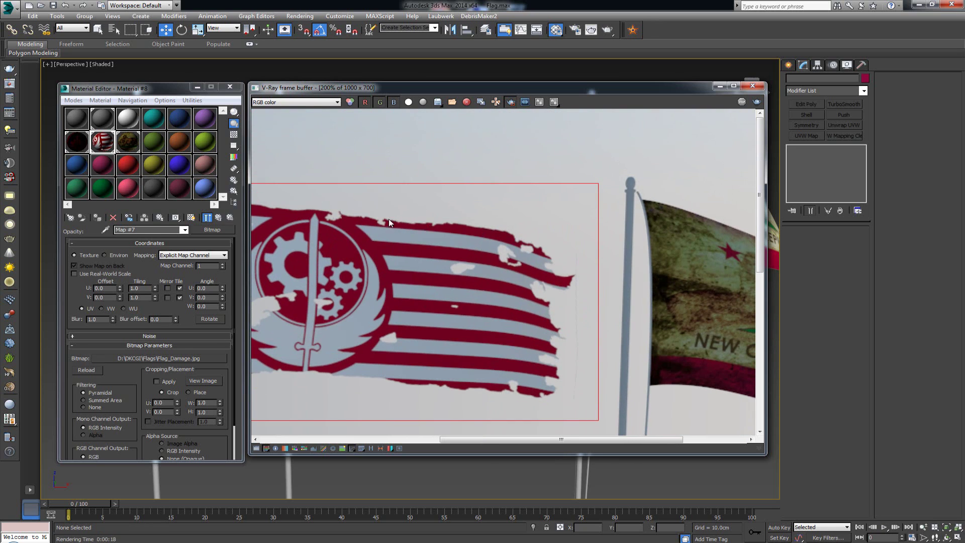
{"action": "middle_click_drag", "start_coordinate": [379, 218], "coordinate": [506, 155]}
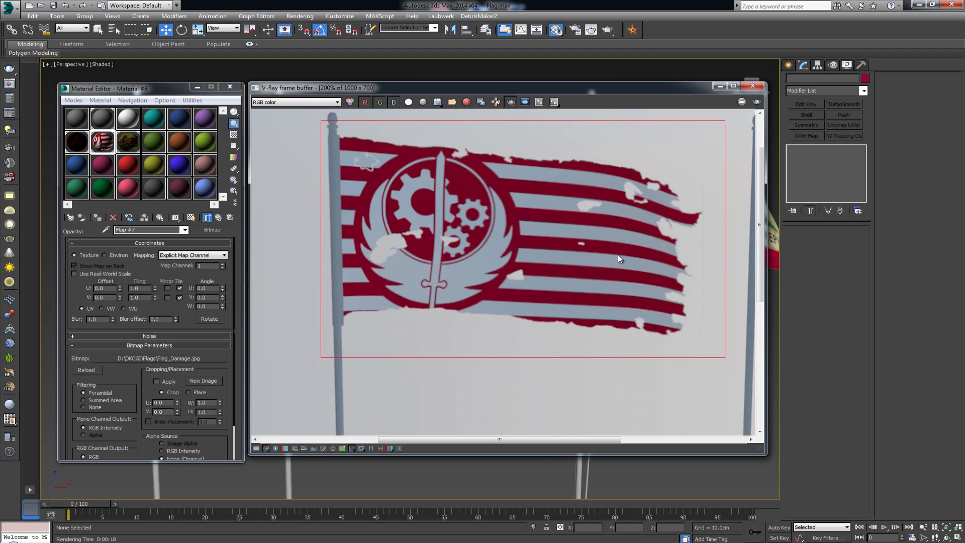
{"action": "middle_click_drag", "start_coordinate": [628, 250], "coordinate": [601, 261]}
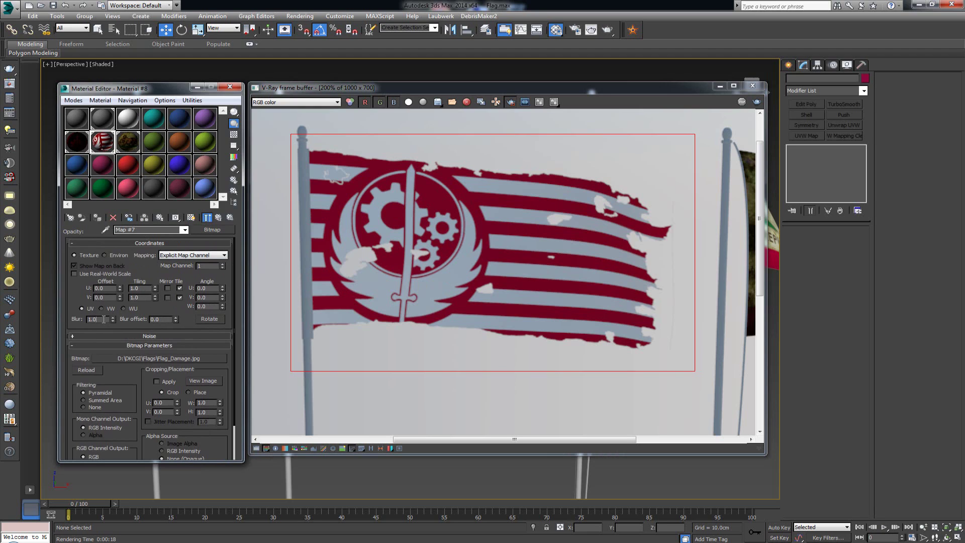
Lower the opacity bitmap's Blur from 1.0 to 0.01.
{"action": "left_click_drag", "start_coordinate": [103, 319], "coordinate": [81, 320]}
{"action": "middle_click_drag", "start_coordinate": [521, 262], "coordinate": [516, 267]}
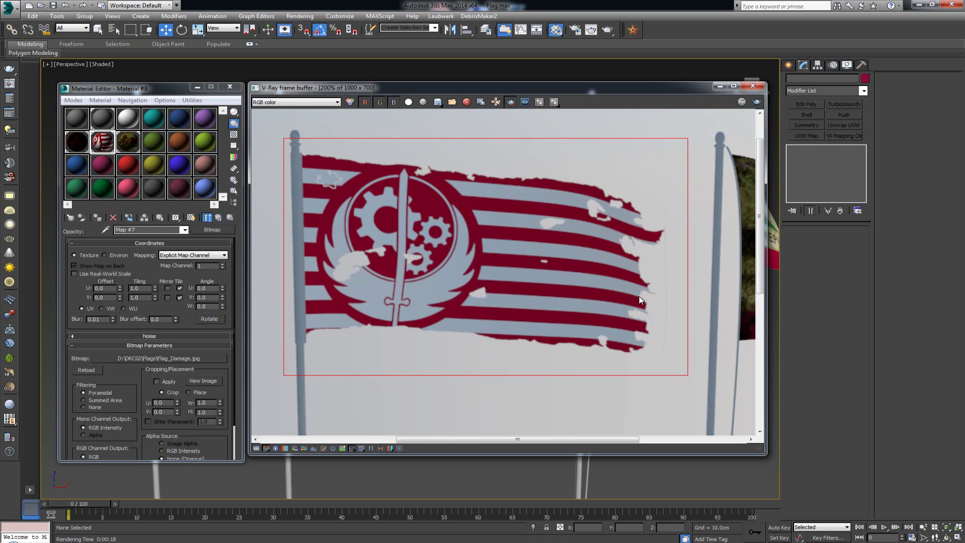
{"action": "middle_click_drag", "start_coordinate": [639, 296], "coordinate": [560, 281]}
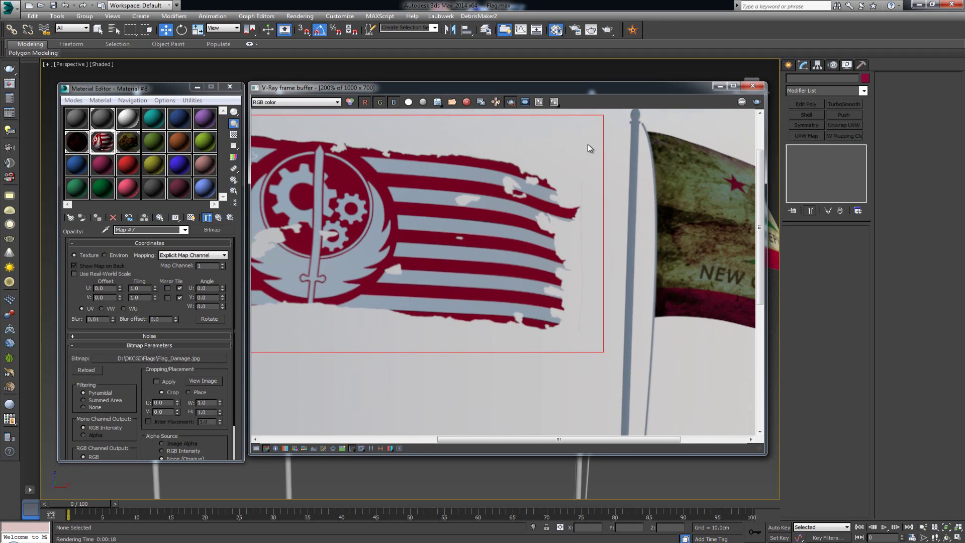
Re-render the region and view the sharper-edged Brotherhood flag at 100% zoom.
{"action": "left_click", "coordinate": [756, 102]}
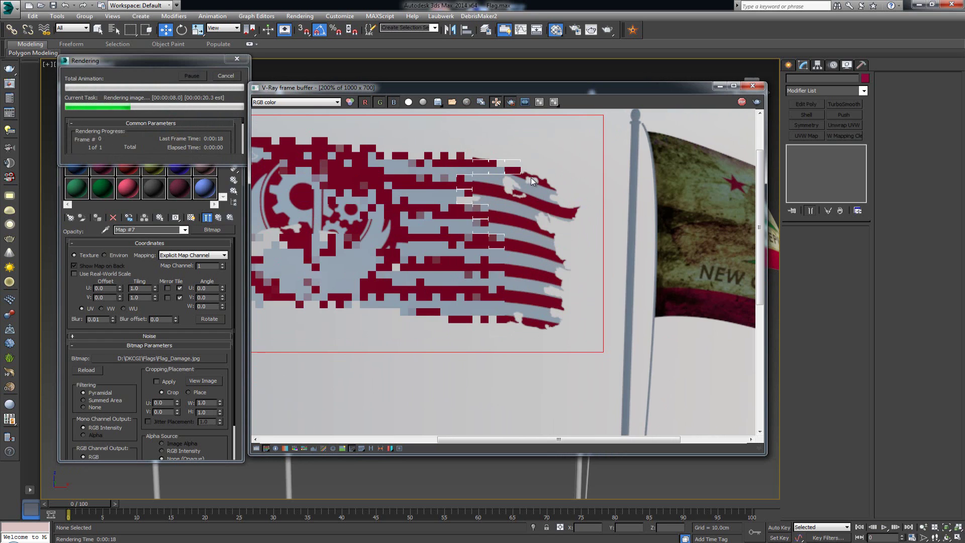
{"action": "middle_click_drag", "start_coordinate": [500, 180], "coordinate": [547, 204]}
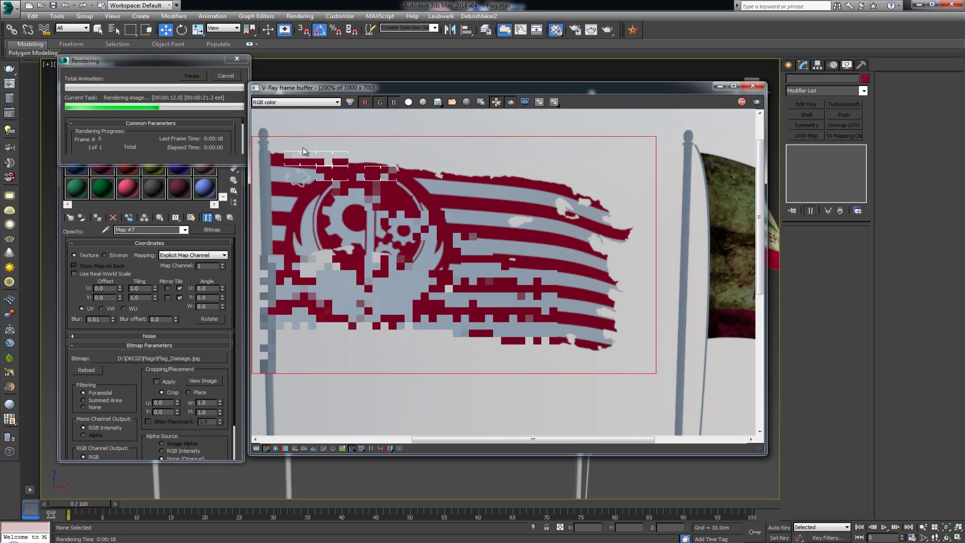
{"action": "middle_click_drag", "start_coordinate": [291, 191], "coordinate": [306, 141]}
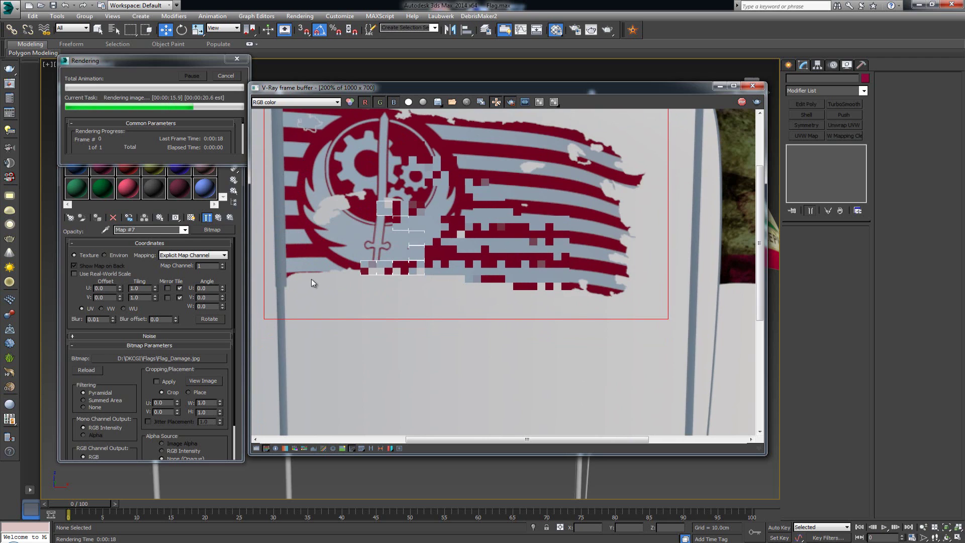
{"action": "double_click", "coordinate": [422, 285]}
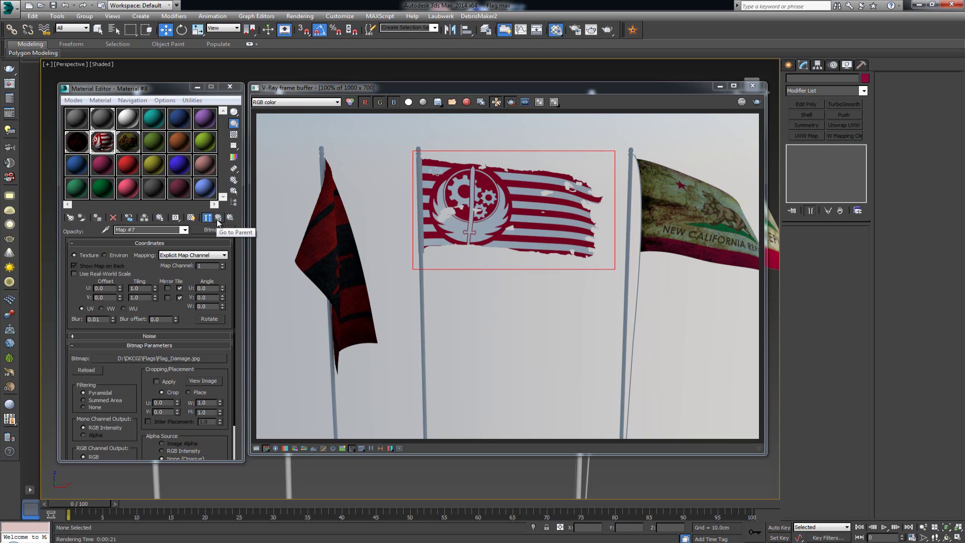
Load the NCR flag's material and move the render region onto the right-hand NCR flag.
{"action": "left_click", "coordinate": [218, 218]}
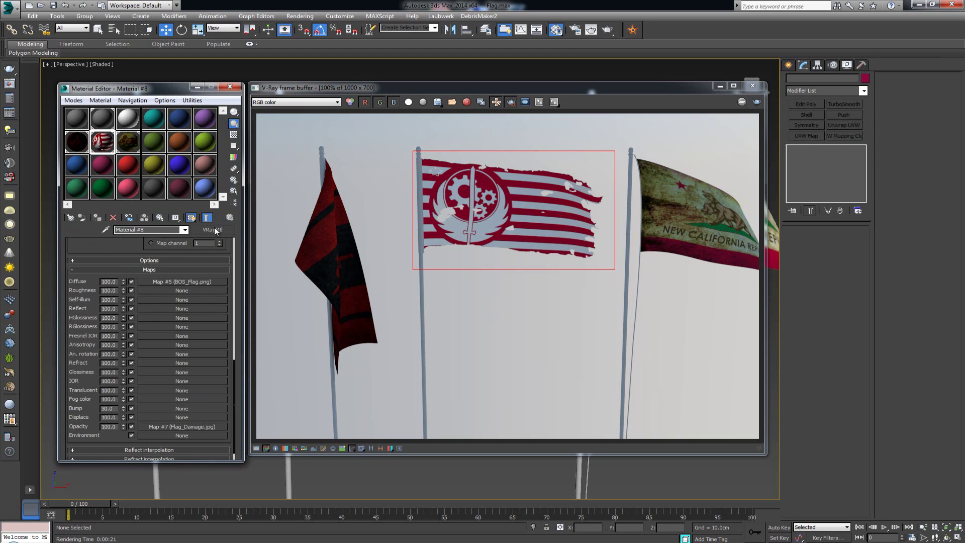
{"action": "left_click", "coordinate": [130, 145]}
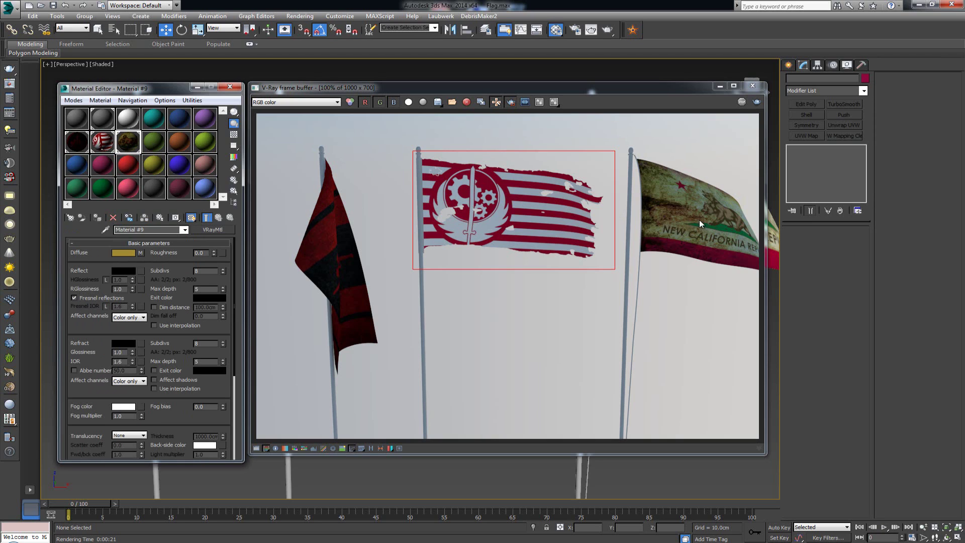
{"action": "left_click", "coordinate": [539, 229]}
{"action": "left_click_drag", "start_coordinate": [622, 145], "coordinate": [759, 286]}
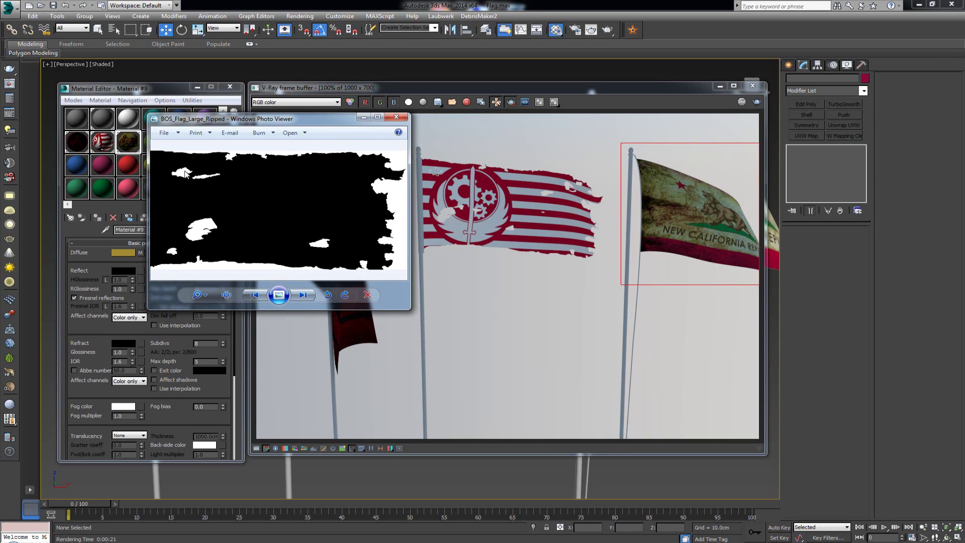
Compare Flag_Damage with the BOS_Flag_Large_Ripped mask in Photo Viewer, then close Flag_Damage.
{"action": "key", "text": "Right"}
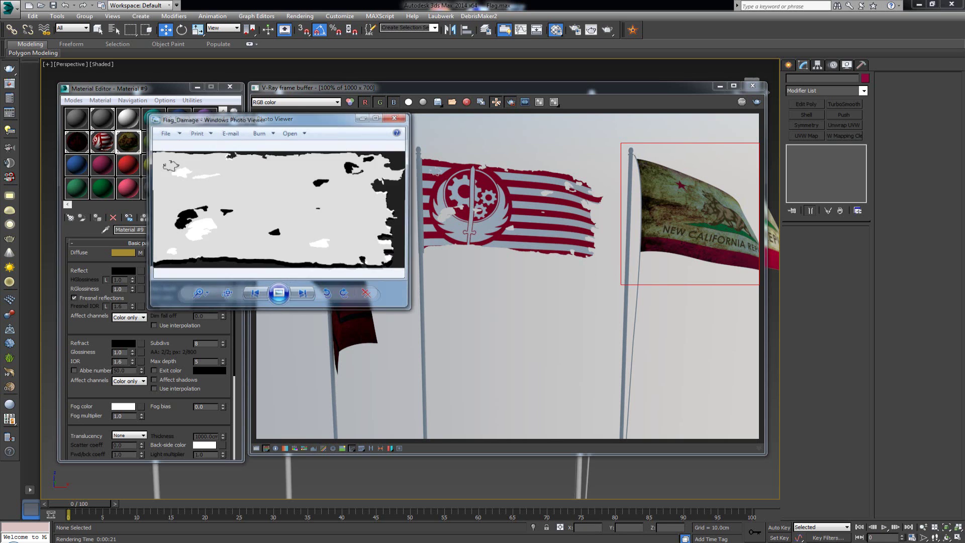
{"action": "left_click_drag", "start_coordinate": [305, 121], "coordinate": [576, 117]}
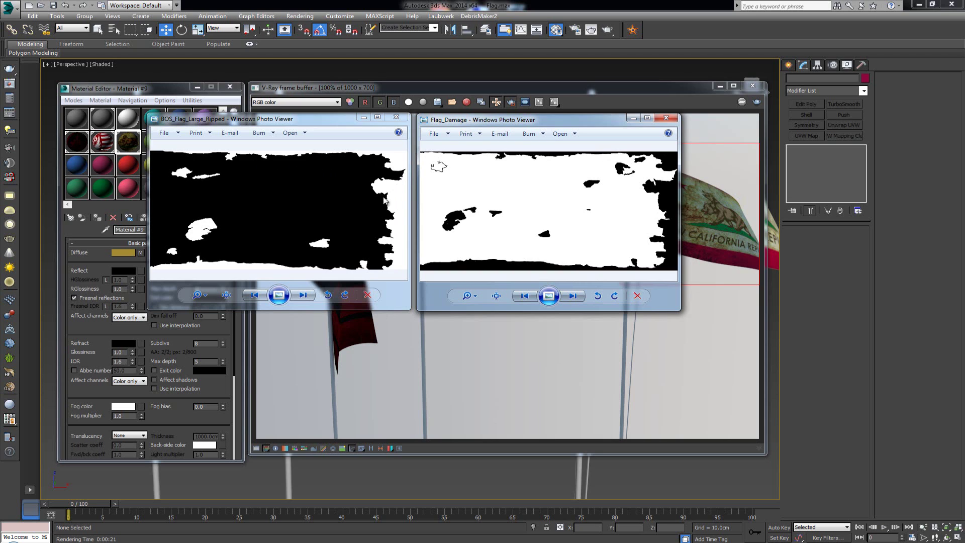
{"action": "left_click", "coordinate": [670, 124]}
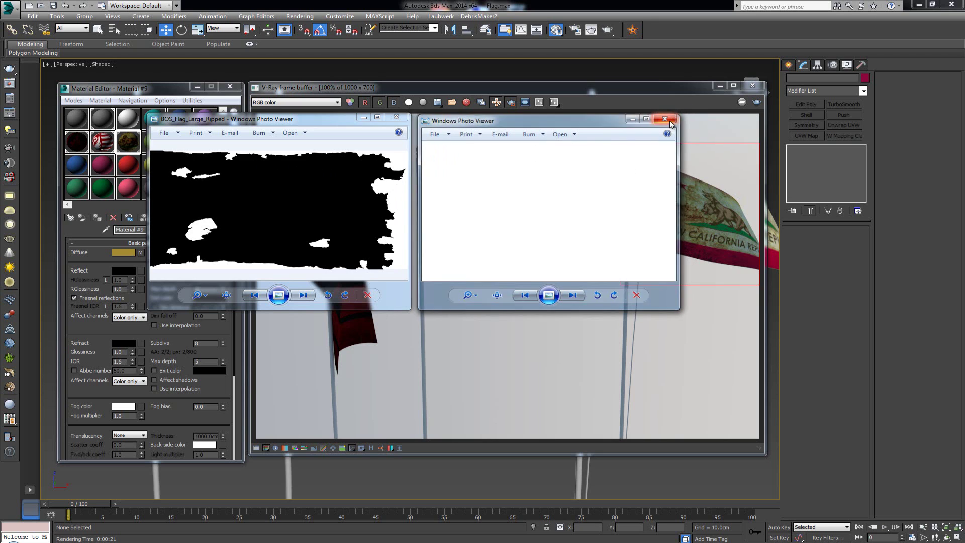
Assign BOS_Flag_Large_Ripped.jpg as the NCR material's opacity map and re-render the region.
{"action": "left_click", "coordinate": [397, 117]}
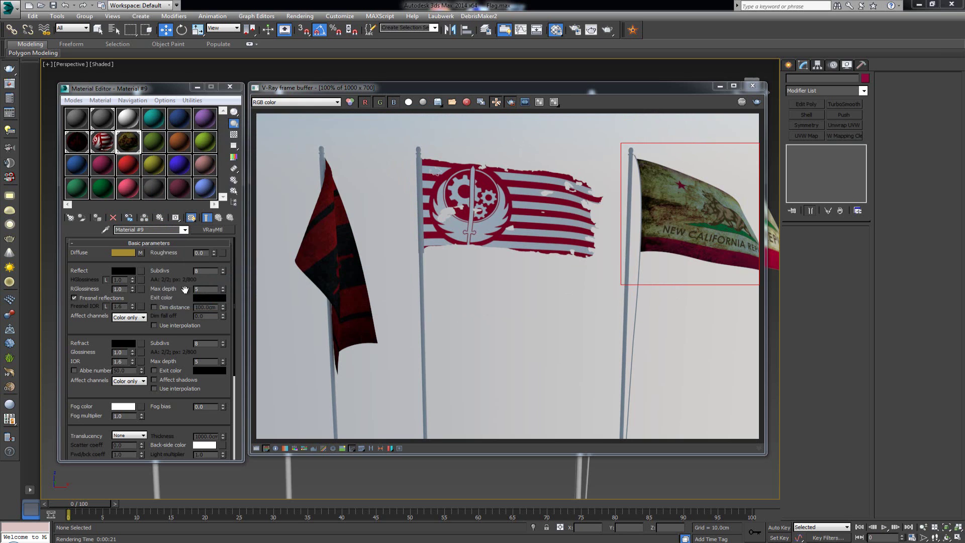
{"action": "scroll", "coordinate": [185, 407], "scroll_direction": "down", "scroll_amount": 5}
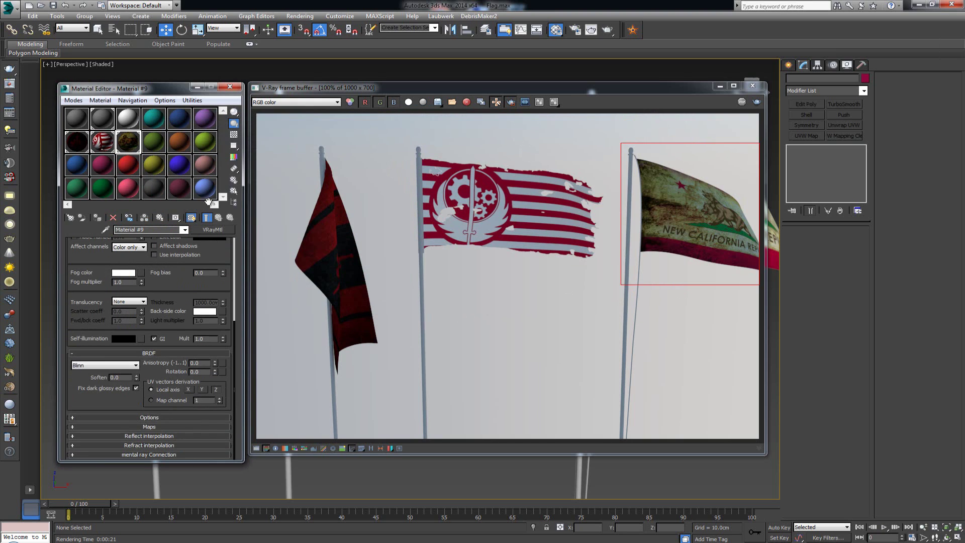
{"action": "left_click", "coordinate": [154, 426]}
{"action": "scroll", "coordinate": [81, 391], "scroll_direction": "down", "scroll_amount": 1}
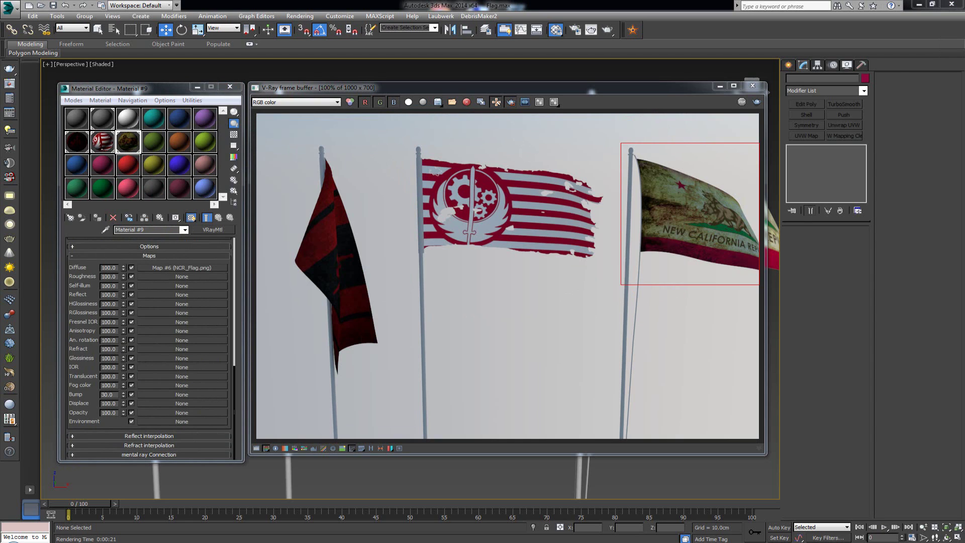
{"action": "left_click", "coordinate": [94, 369]}
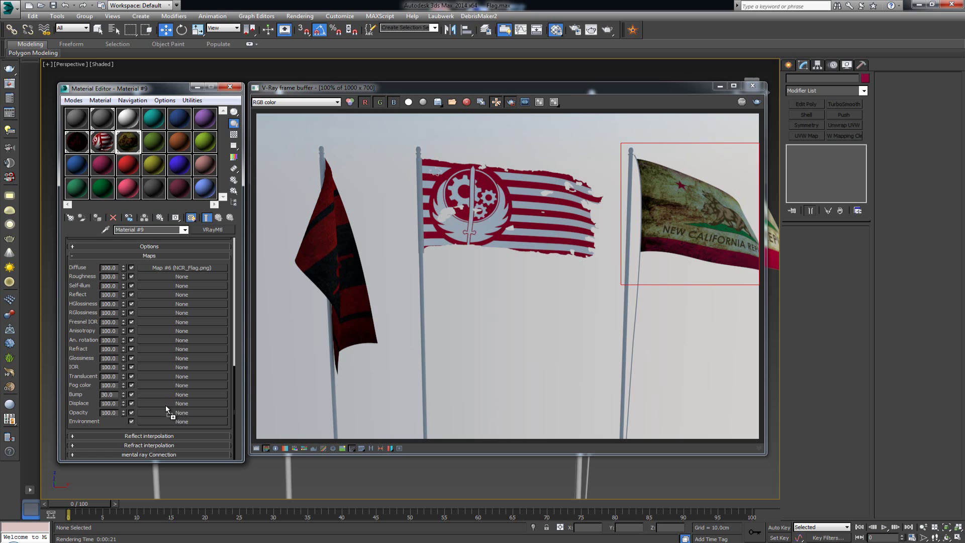
{"action": "left_click_drag", "start_coordinate": [165, 410], "coordinate": [164, 411]}
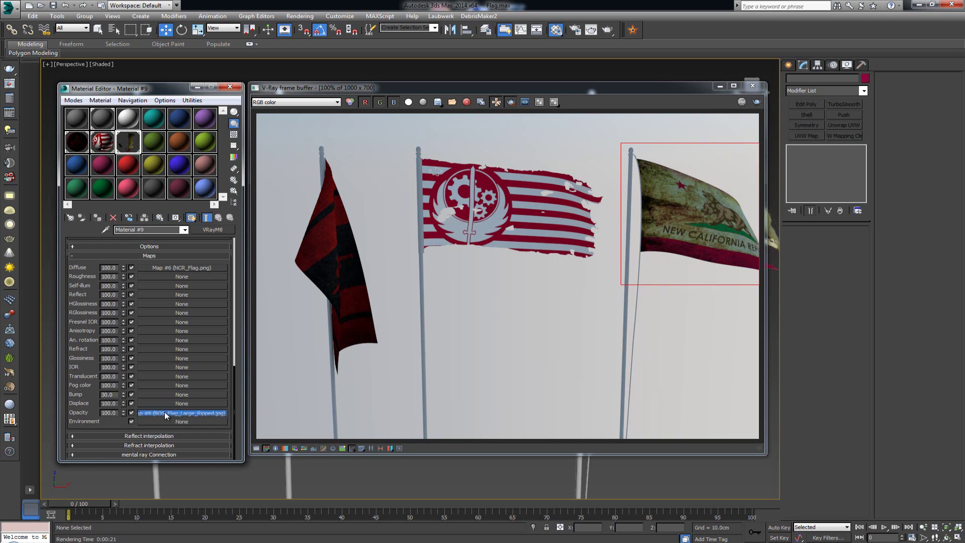
{"action": "left_click", "coordinate": [165, 412]}
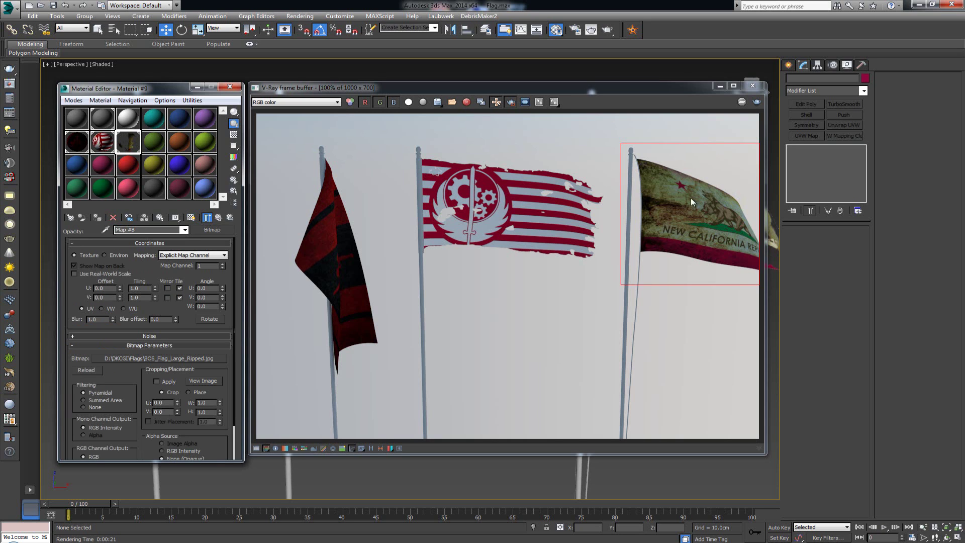
{"action": "left_click", "coordinate": [756, 101]}
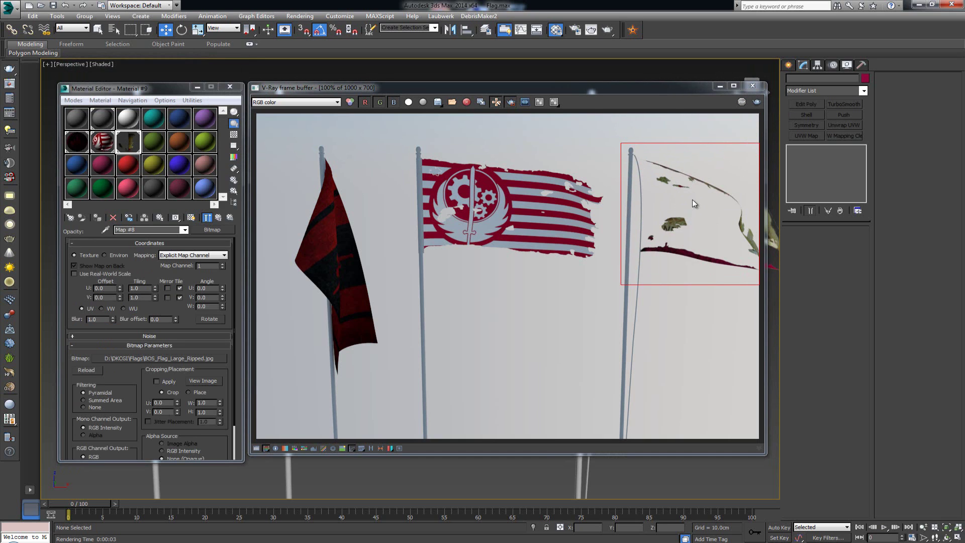
Set the opacity bitmap's Blur to 0.01.
{"action": "double_click", "coordinate": [98, 318]}
{"action": "type", "text": "0."}
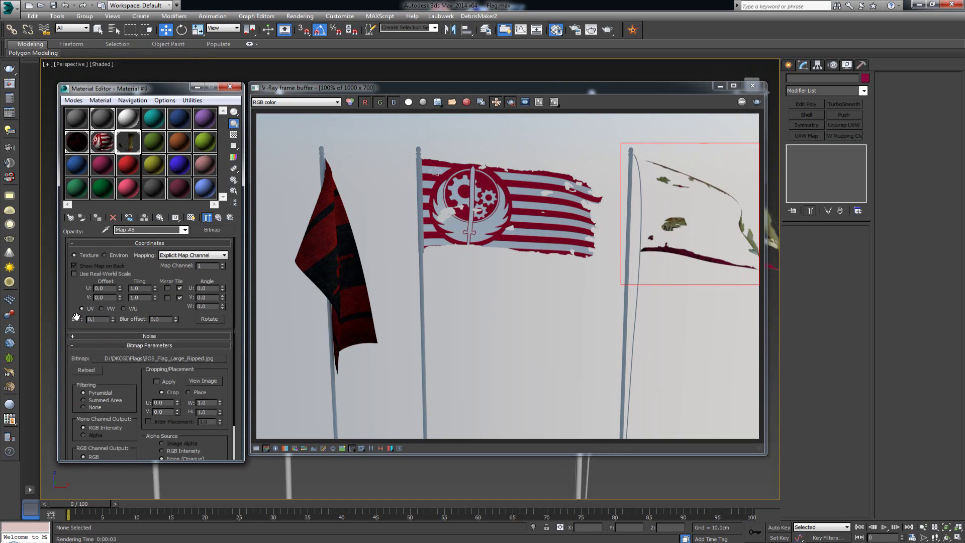
{"action": "key", "text": "Return"}
{"action": "left_click", "coordinate": [126, 371]}
Turn on Invert in the opacity map's Output settings.
{"action": "scroll", "coordinate": [130, 394], "scroll_direction": "down", "scroll_amount": 1}
{"action": "scroll", "coordinate": [130, 404], "scroll_direction": "up", "scroll_amount": 1}
{"action": "scroll", "coordinate": [129, 408], "scroll_direction": "down", "scroll_amount": 1}
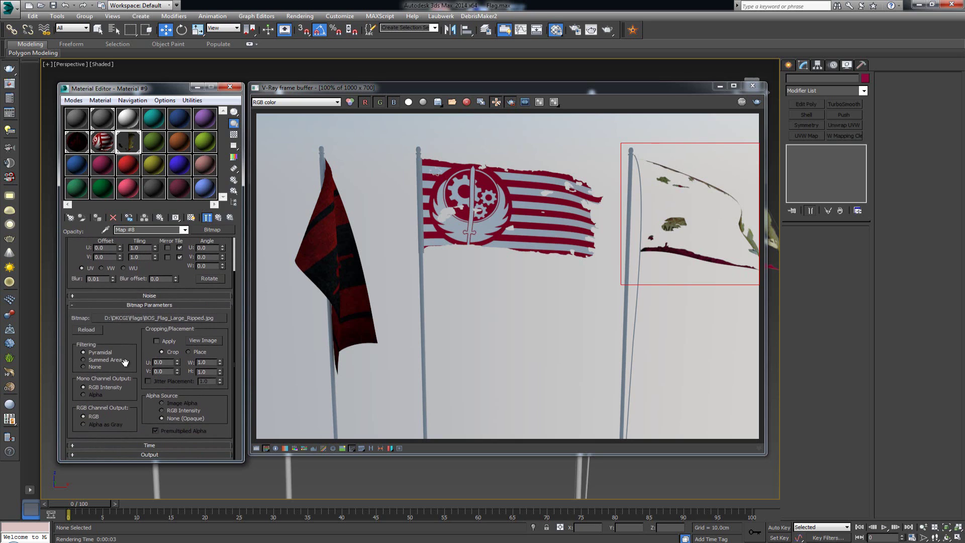
{"action": "left_click", "coordinate": [142, 454]}
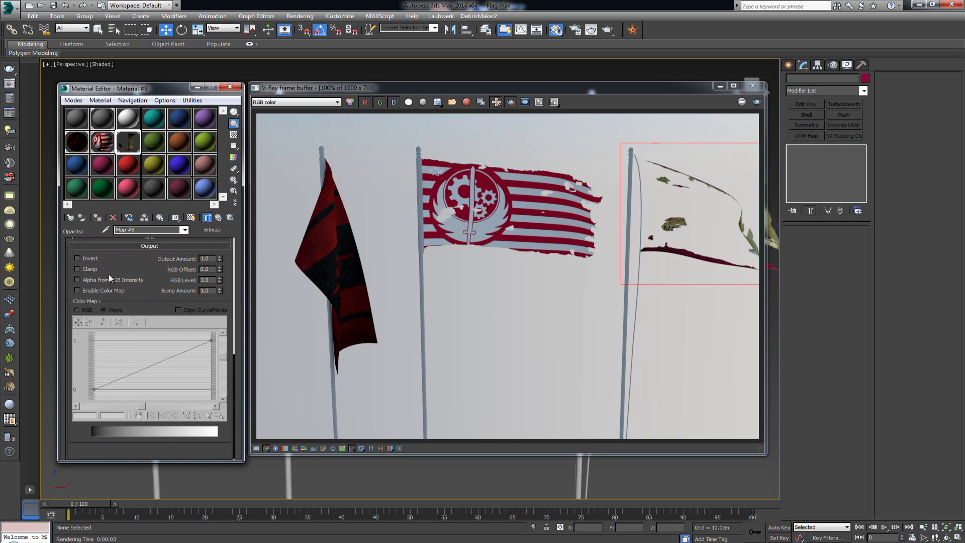
{"action": "left_click", "coordinate": [77, 258]}
Re-render the NCR flag region and return to Material #9's Maps rollout.
{"action": "left_click", "coordinate": [757, 102]}
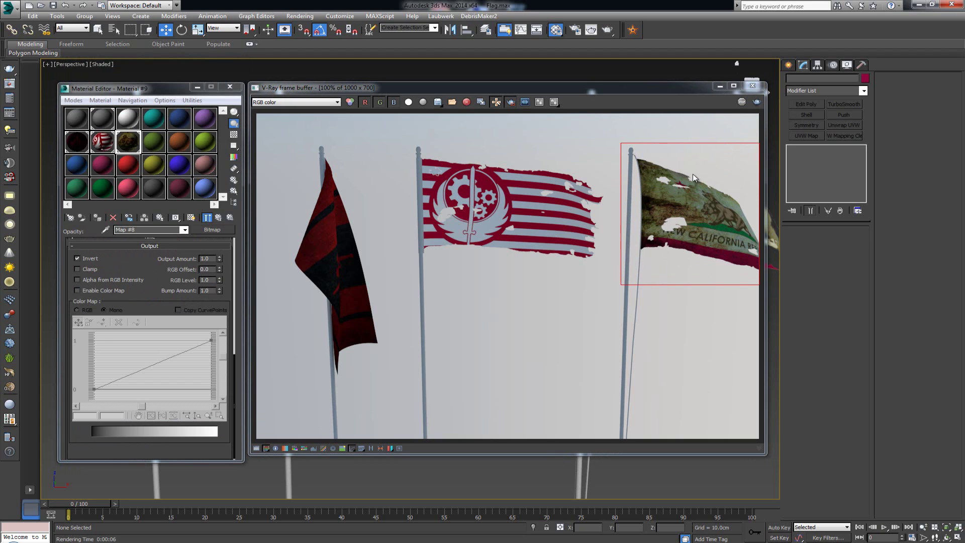
{"action": "left_click", "coordinate": [219, 218]}
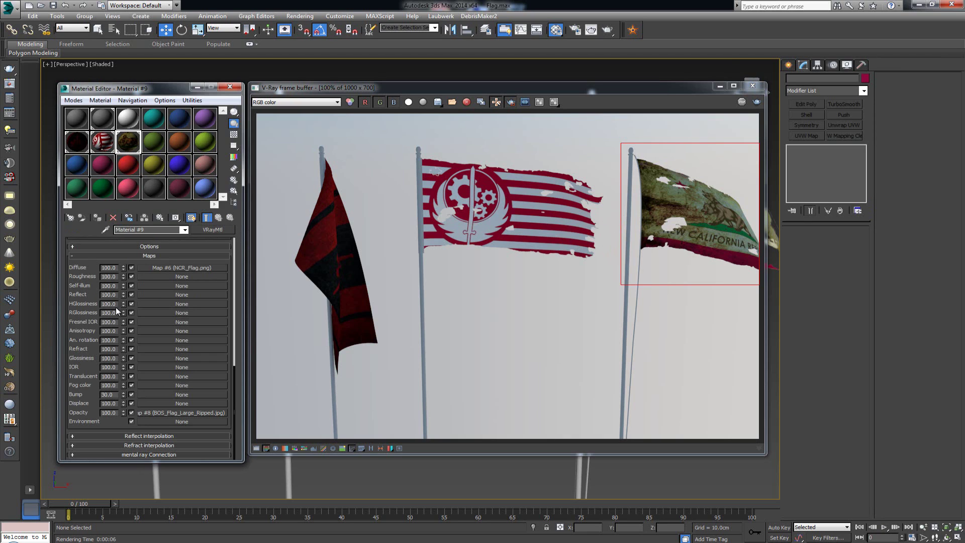
{"action": "left_click_drag", "start_coordinate": [80, 293], "coordinate": [83, 345]}
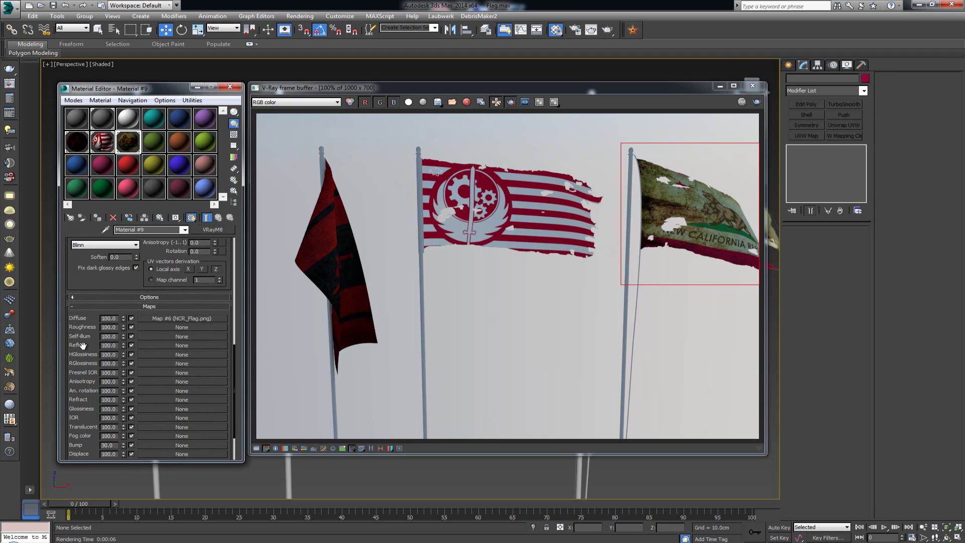